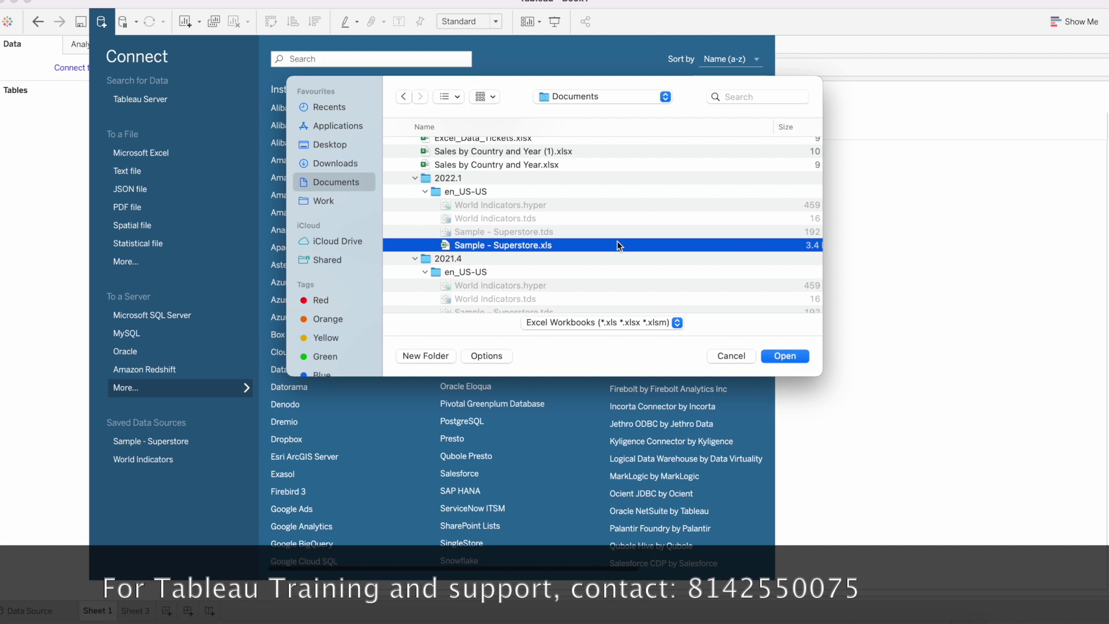
Open the Sample - Superstore.xls workbook from Documents as an Excel data source.
left_click(777, 356)
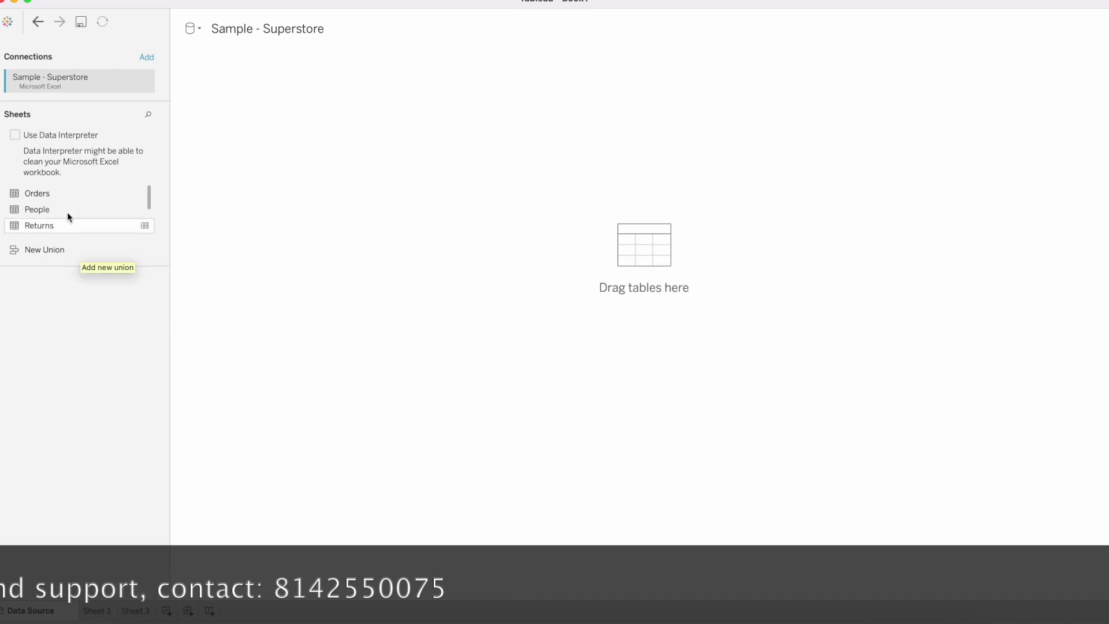
Add the Orders table to the data source and start blank worksheet Sheet 4.
left_click_drag(52, 199, 309, 166)
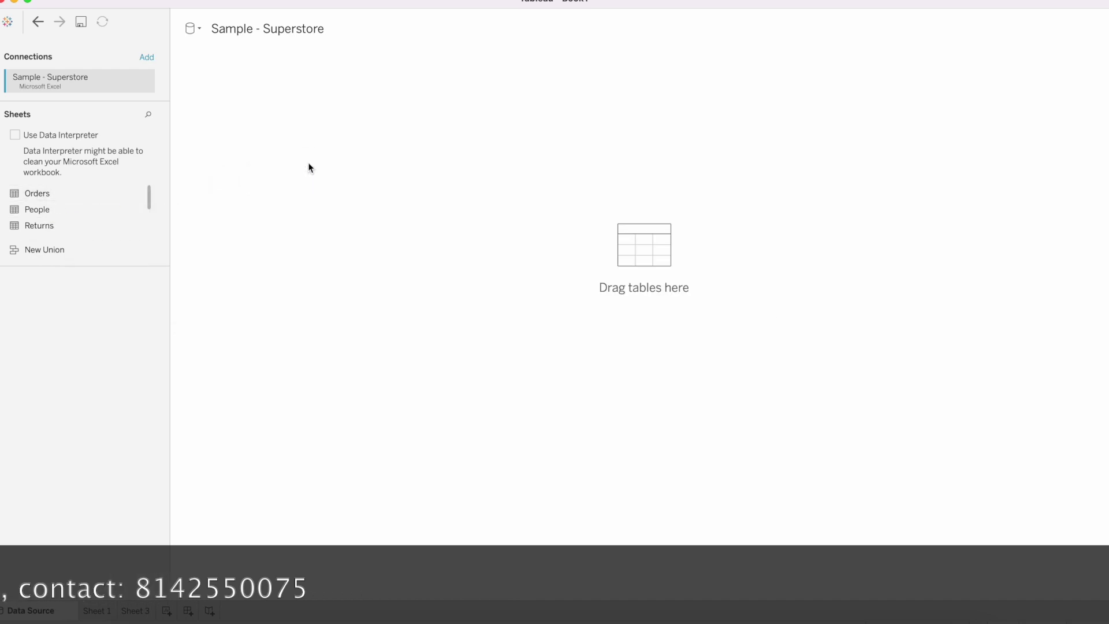
left_click(166, 611)
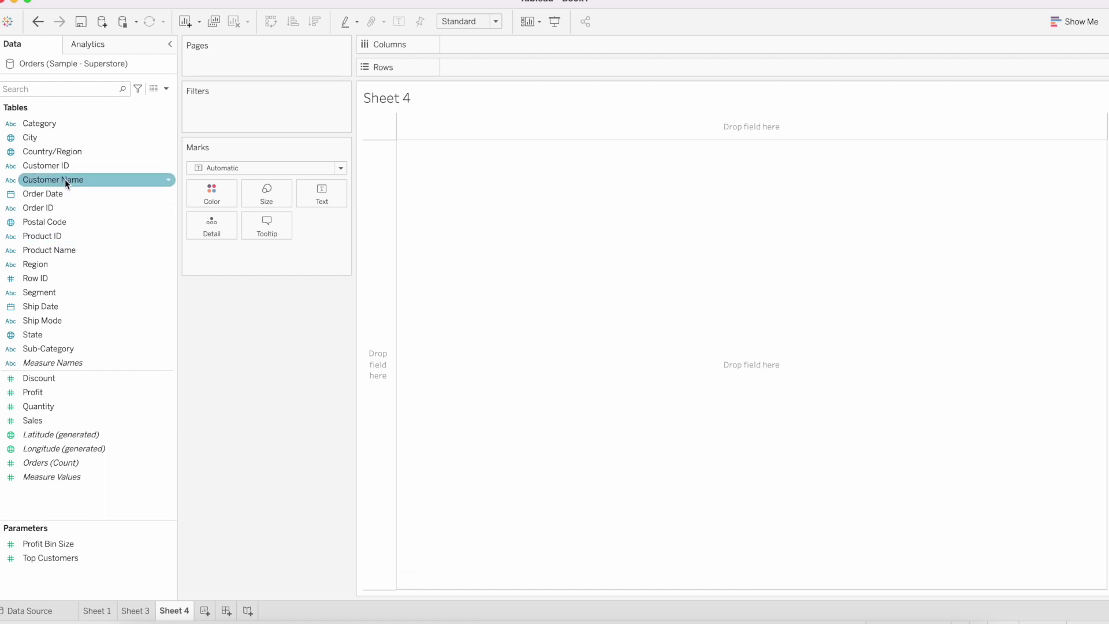
Tabulate distinct Order ID counts per Customer Name across YEAR(Order Date) columns 2019–2022.
left_click_drag(65, 179, 473, 70)
left_click_drag(58, 193, 474, 47)
left_click(96, 208)
left_click_drag(66, 213, 333, 194)
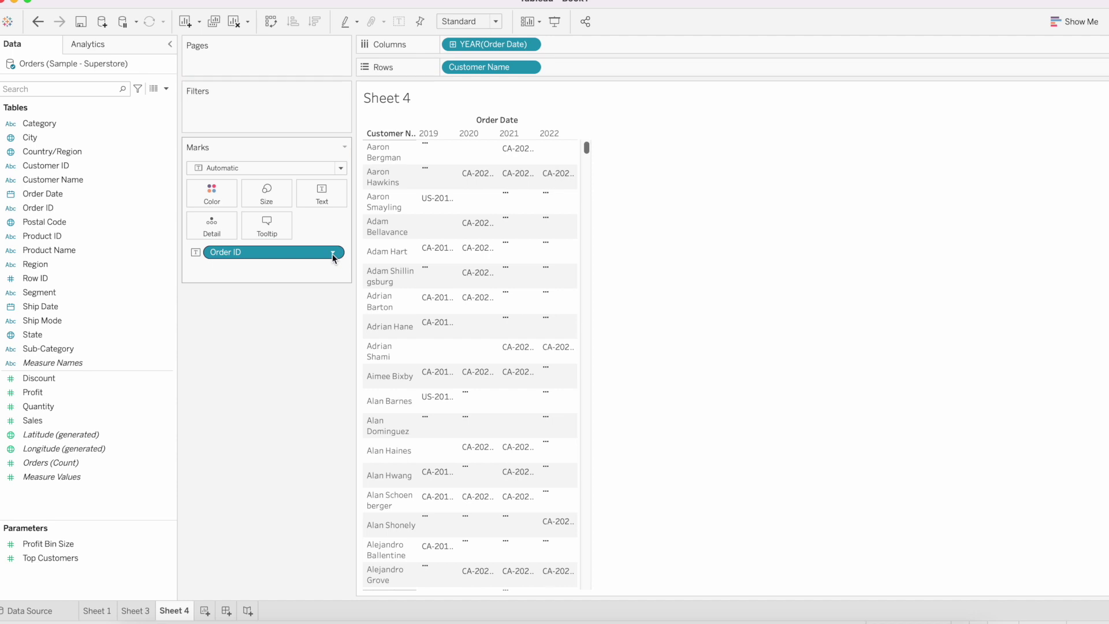
left_click(332, 253)
mouse_move(273, 409)
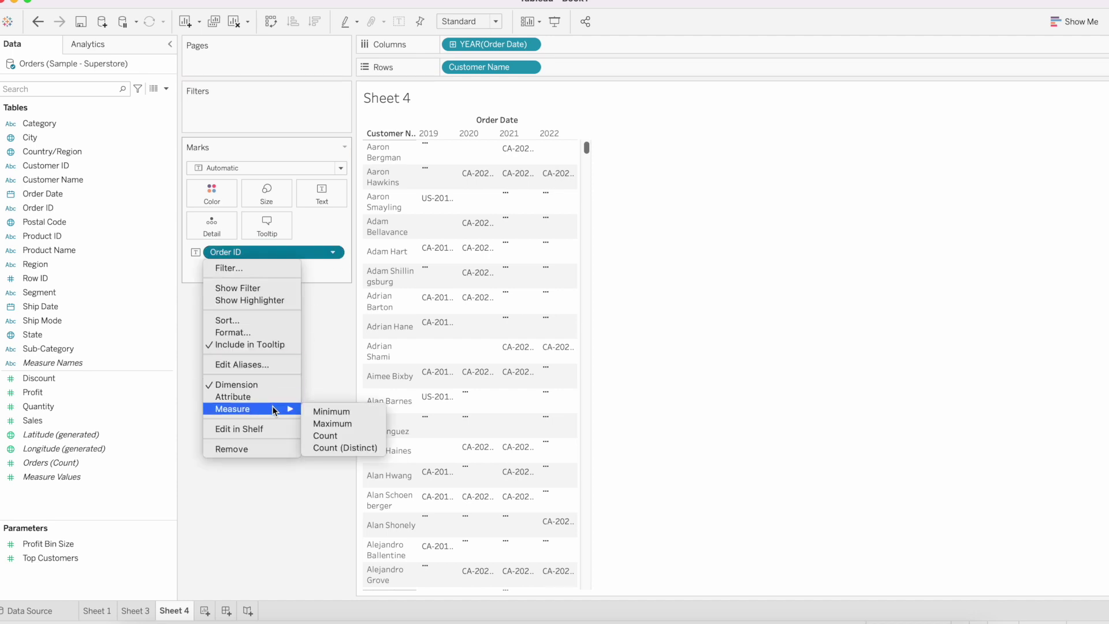
left_click(336, 448)
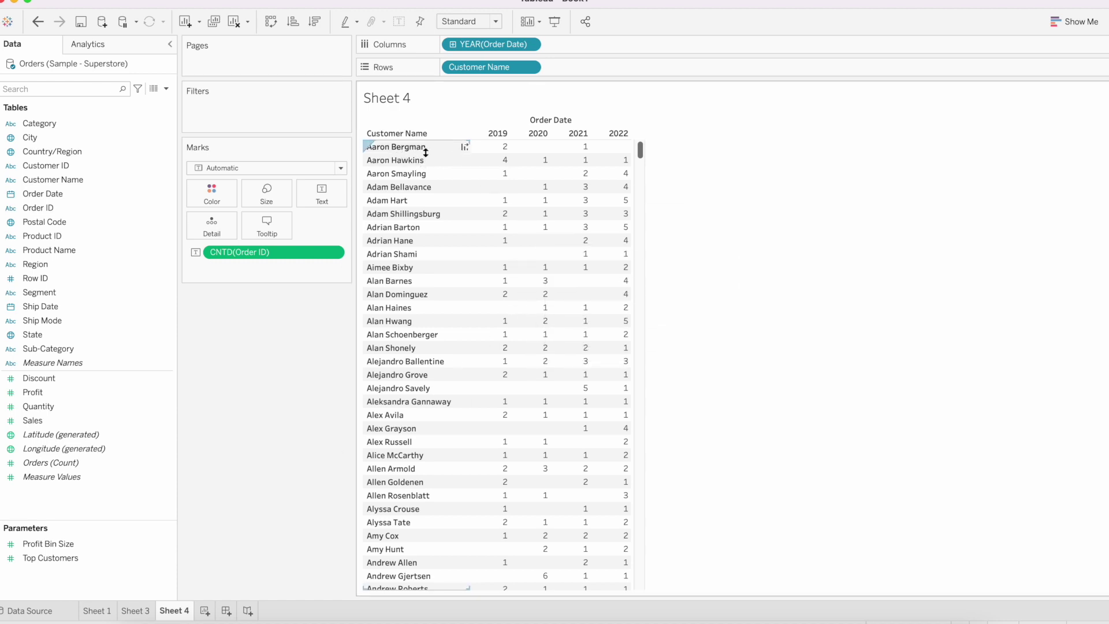
mouse_move(507, 156)
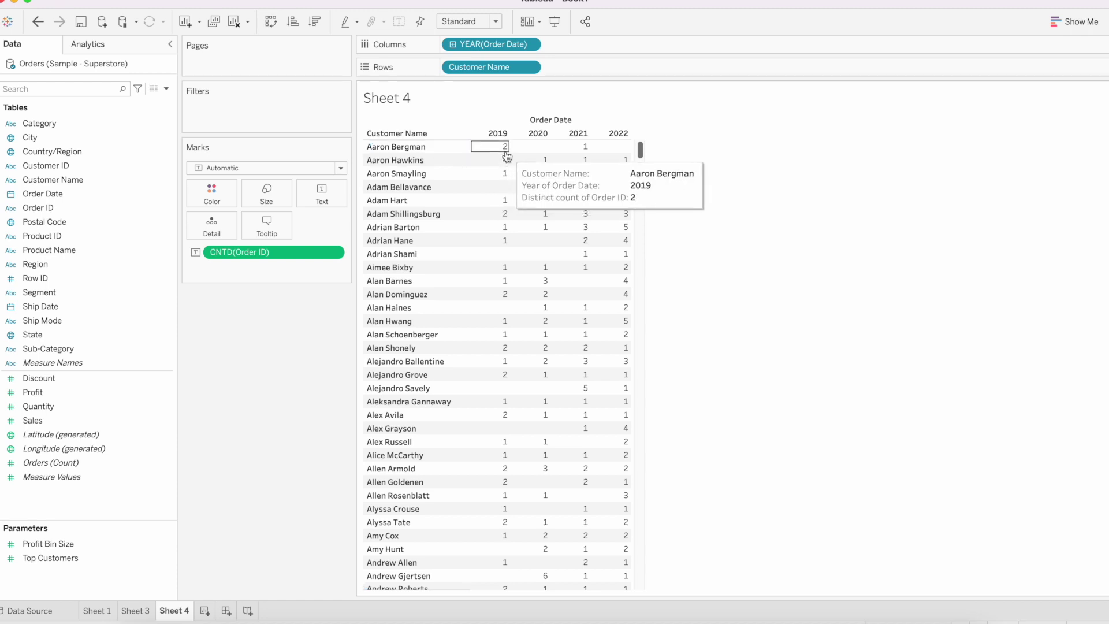
mouse_move(584, 151)
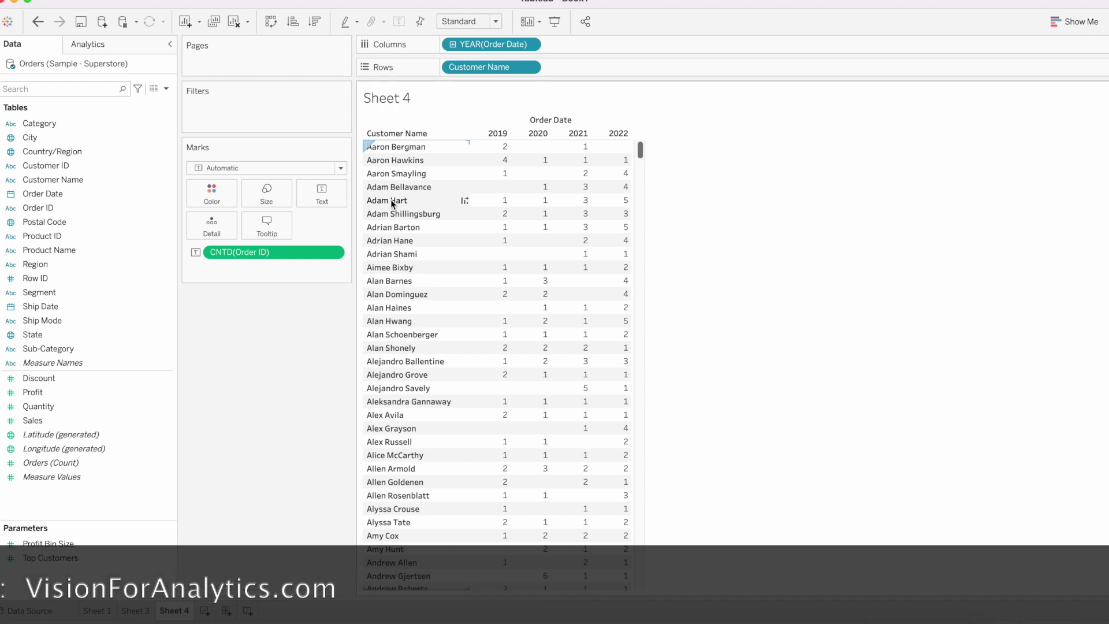
Create calculated field Max # Years with formula {COUNTD(YEAR([Order Date]))}.
left_click(167, 89)
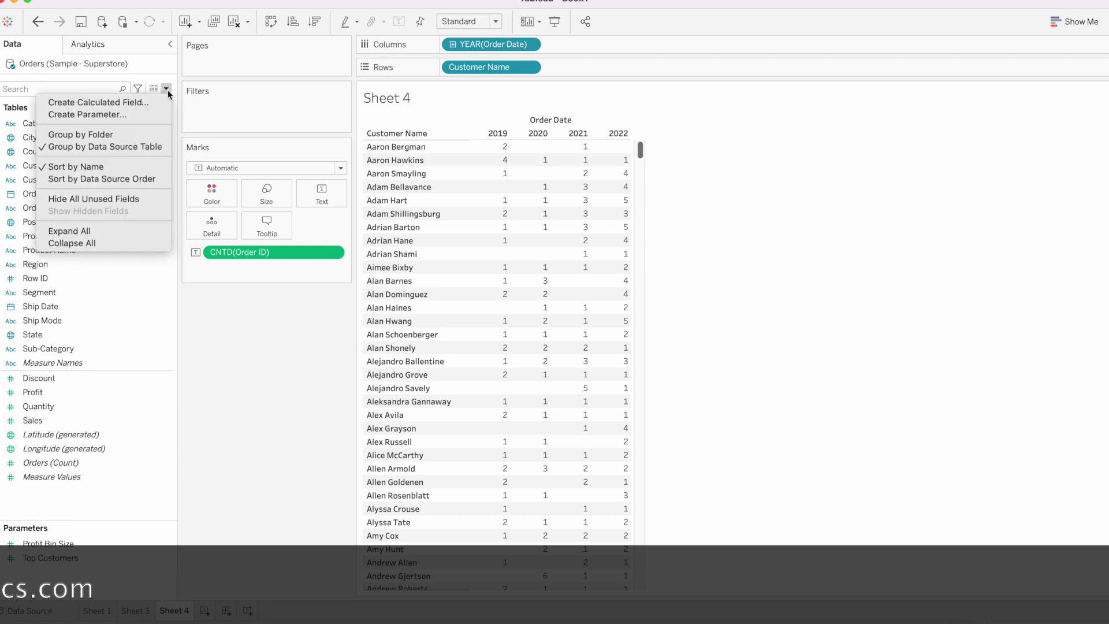
left_click(141, 101)
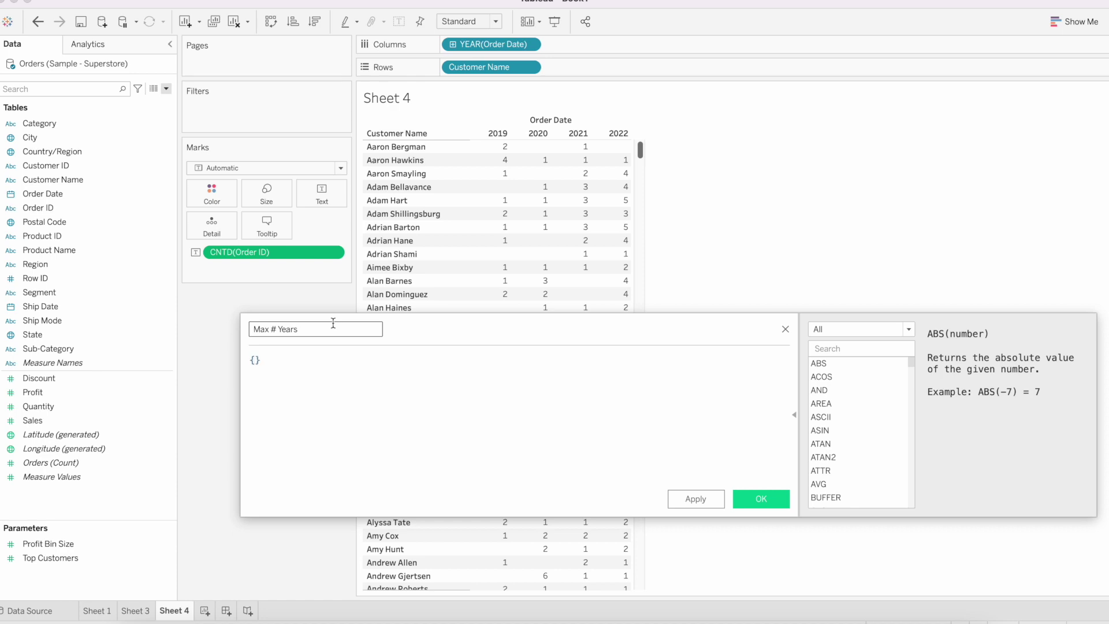
type("coun")
key("Down")
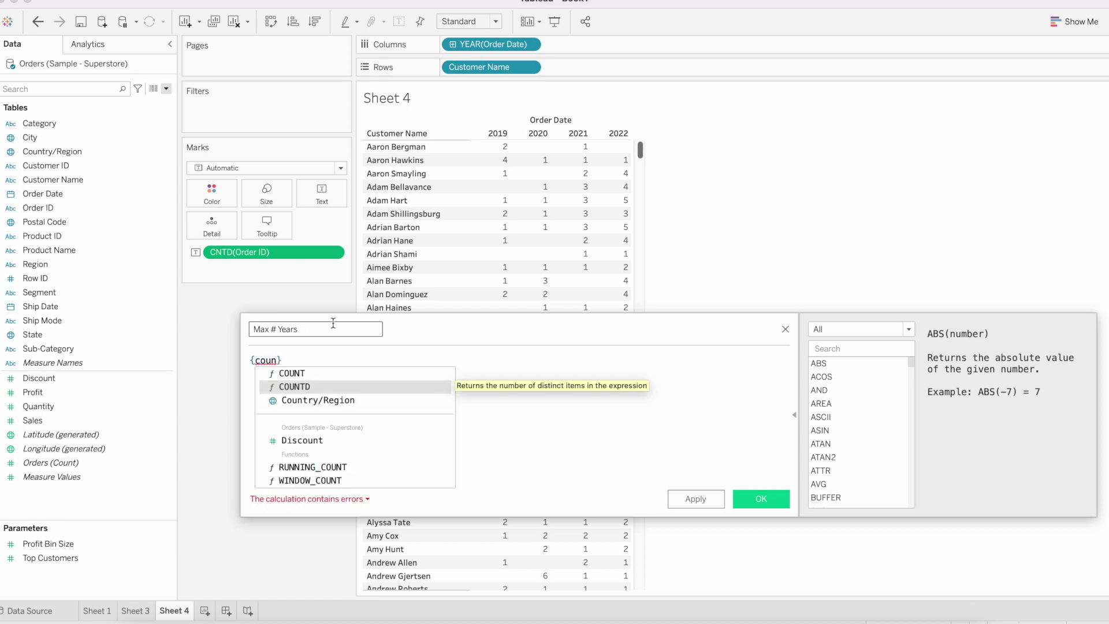
key("Return")
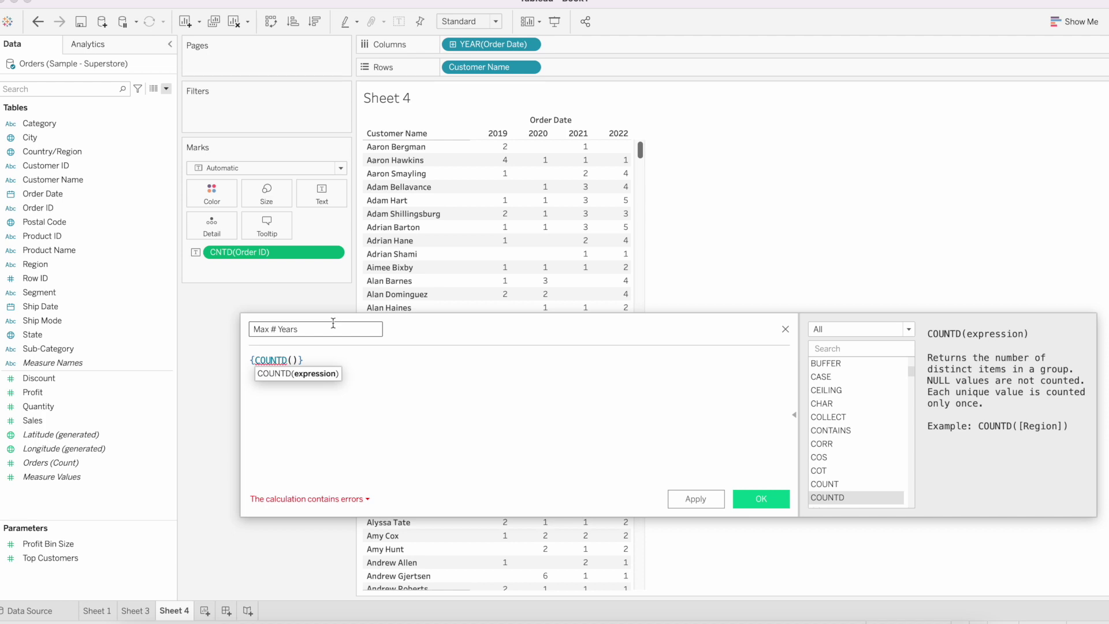
type("ye")
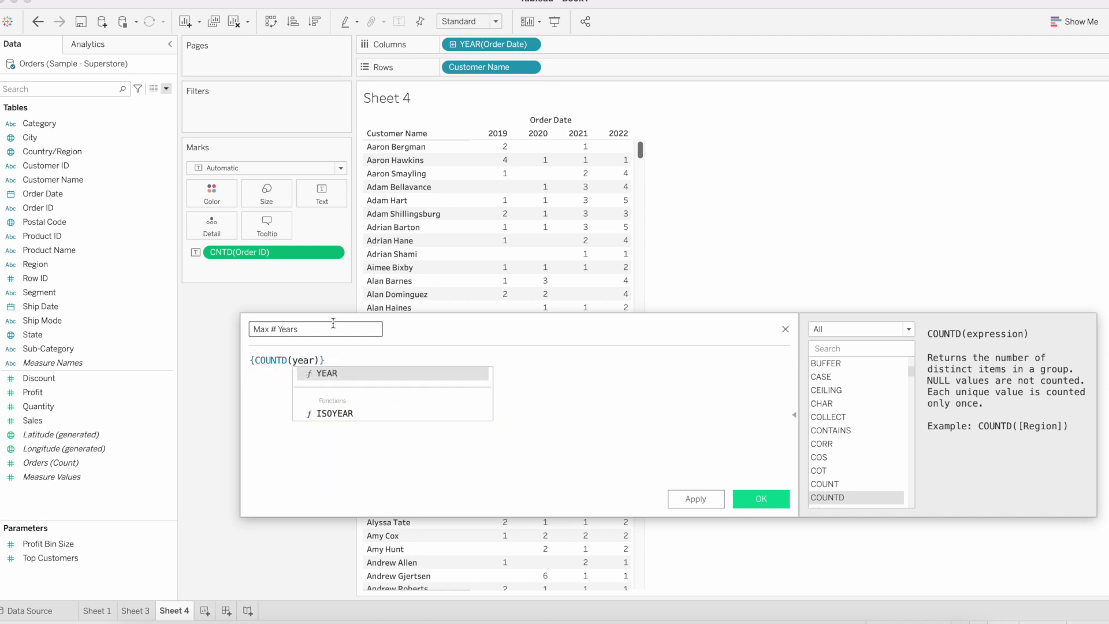
type("ar")
key("Return")
type("ord")
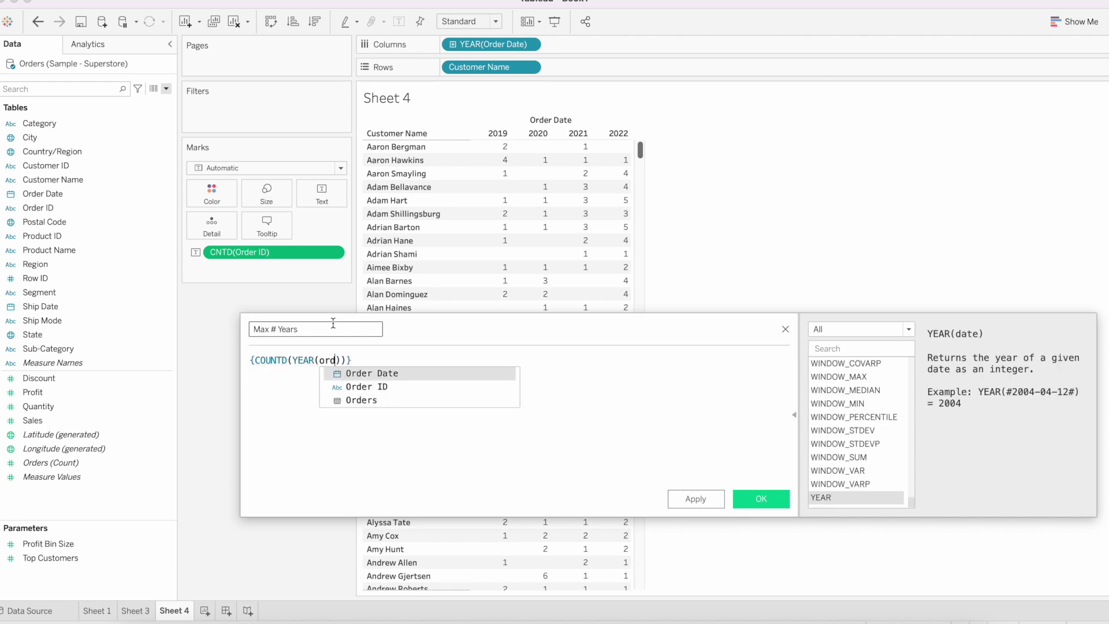
left_click(365, 374)
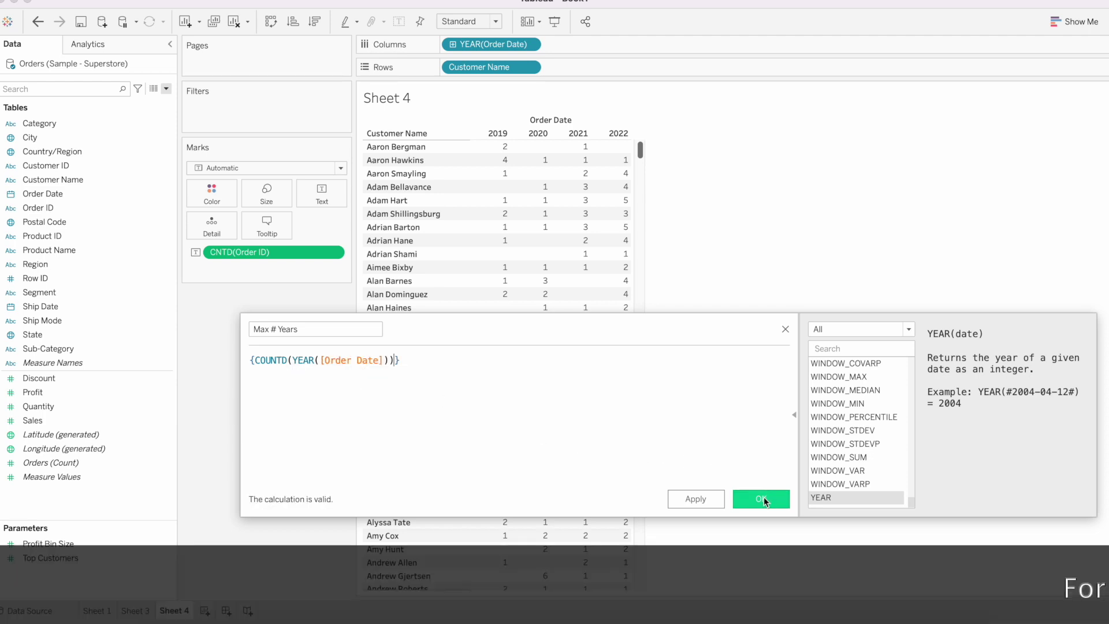
left_click(763, 497)
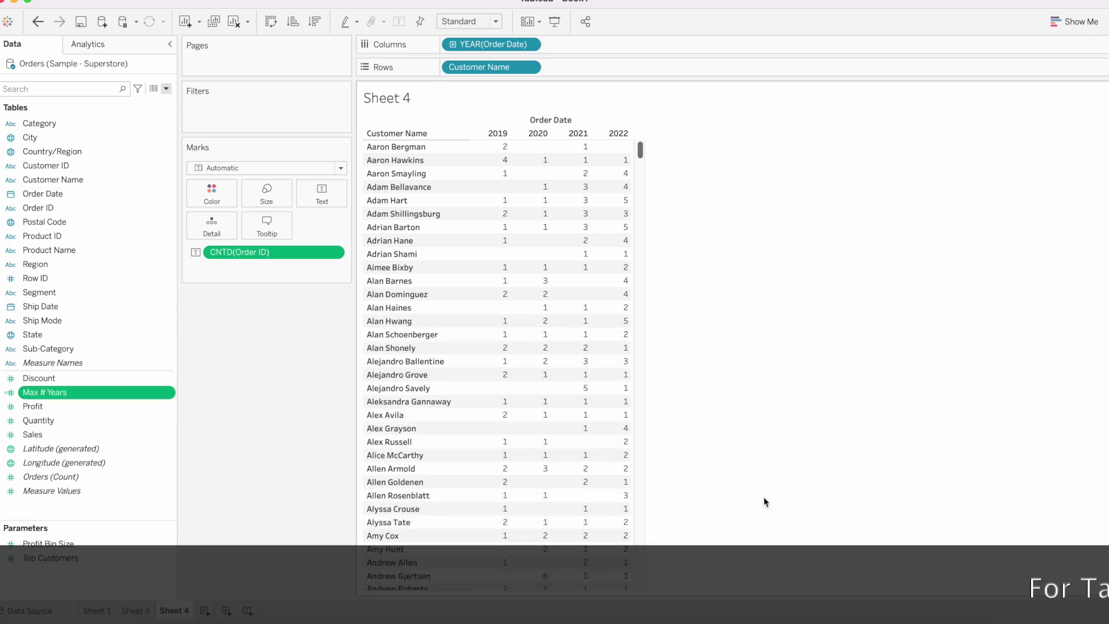
On new Sheet 5, list each Customer Name with Max # Years, which shows 4 for all.
left_click(205, 610)
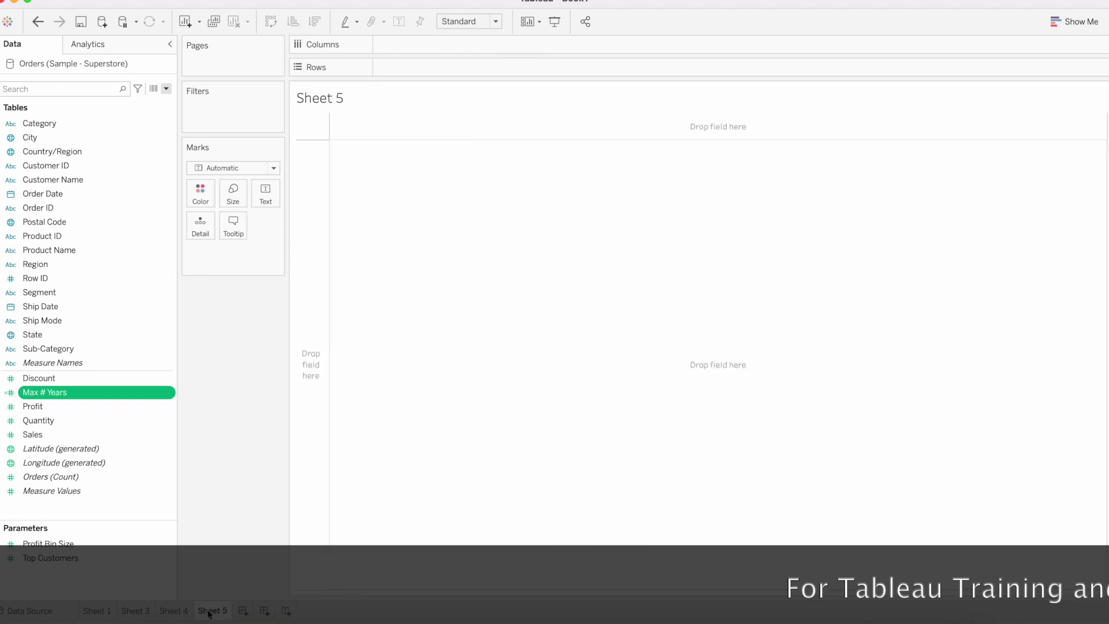
left_click_drag(285, 236, 349, 230)
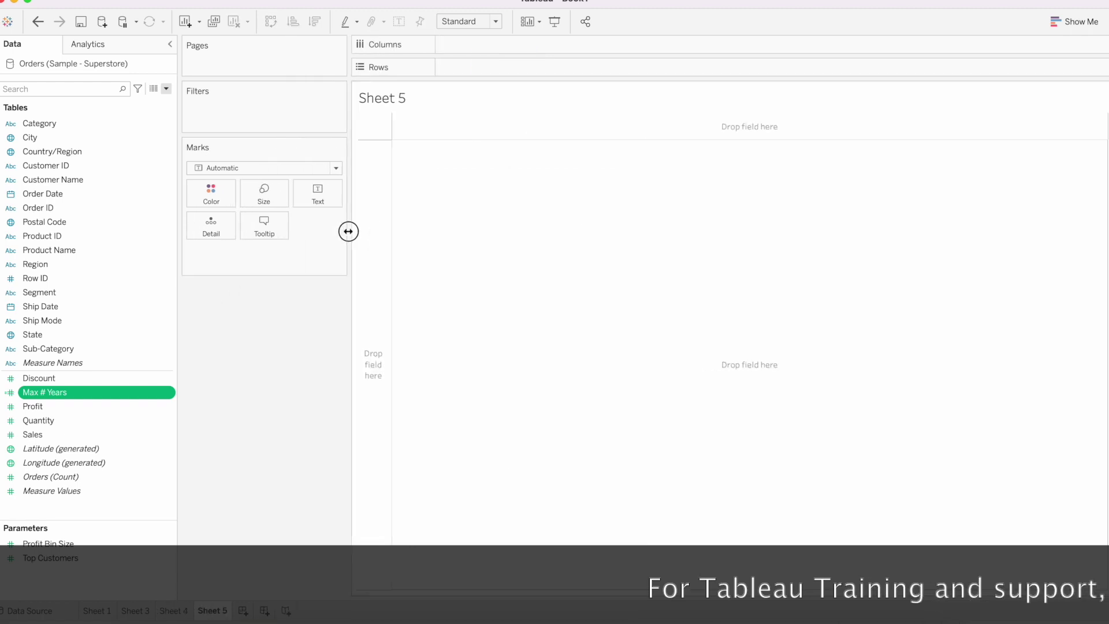
left_click_drag(78, 182, 500, 67)
left_click_drag(65, 391, 327, 186)
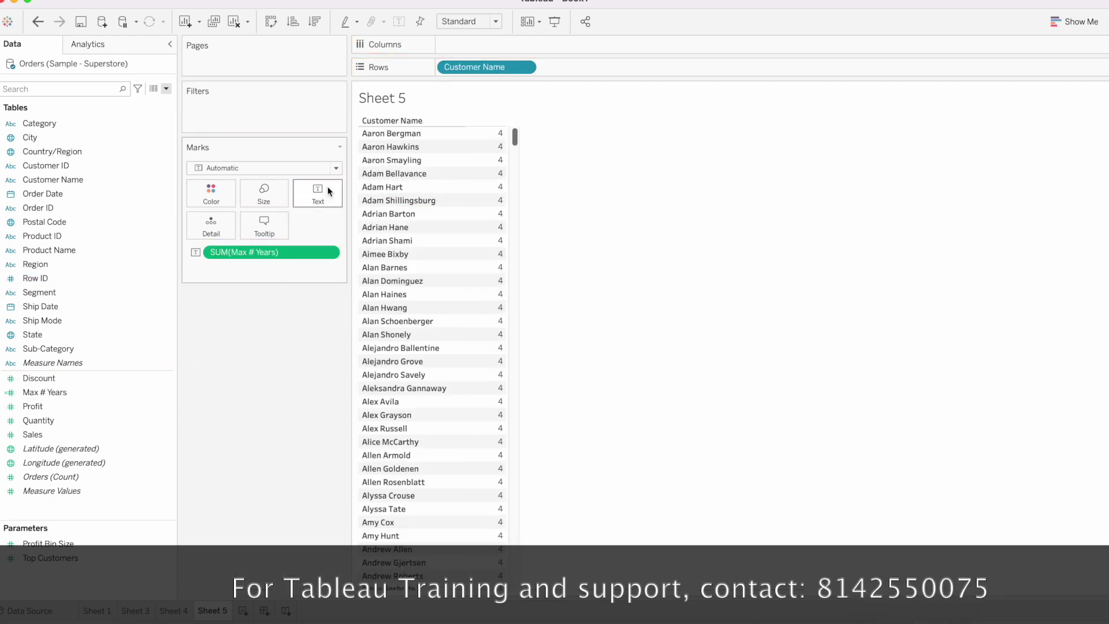
scroll(448, 320, "down", 20)
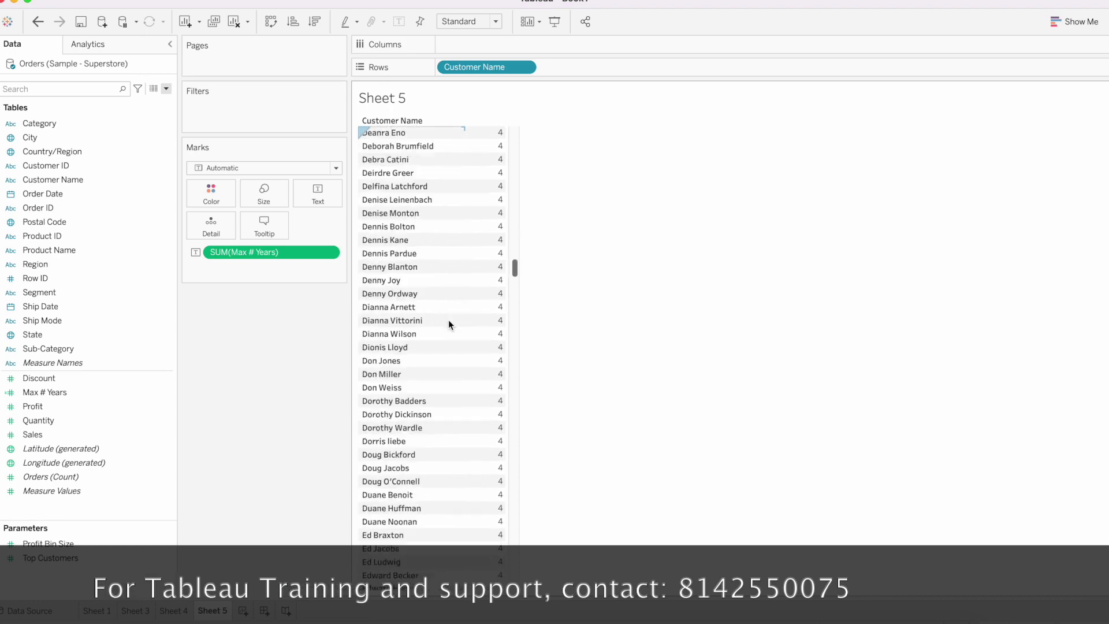
scroll(448, 320, "down", 20)
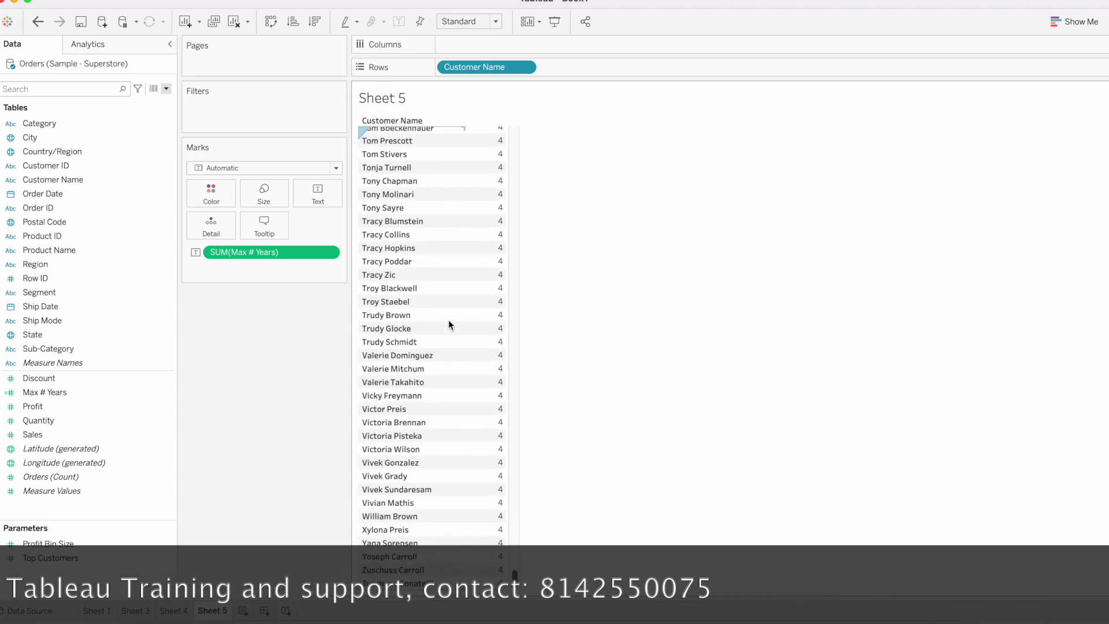
scroll(448, 320, "up", 20)
scroll(449, 320, "up", 20)
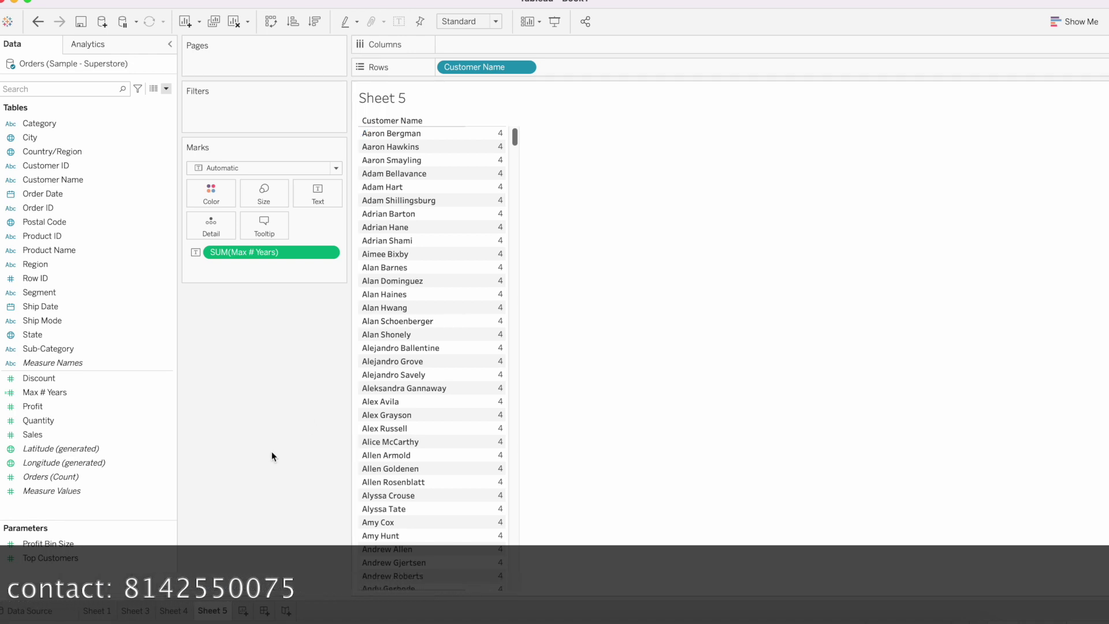
Switch between Sheet 4 and Sheet 5, ending on Sheet 4.
left_click(175, 610)
left_click(213, 611)
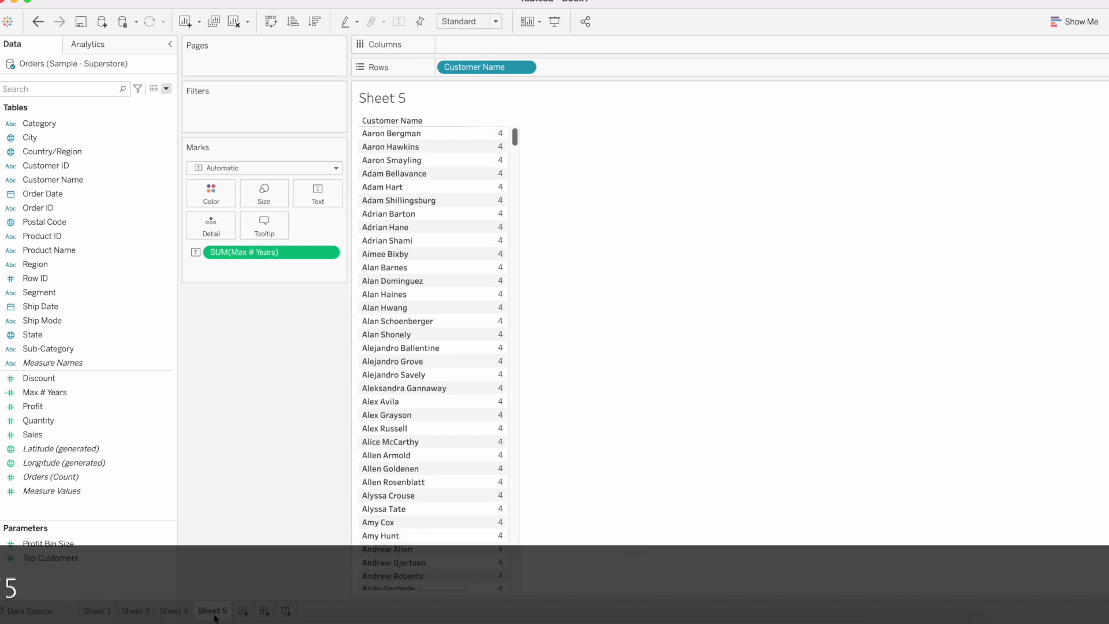
left_click(174, 611)
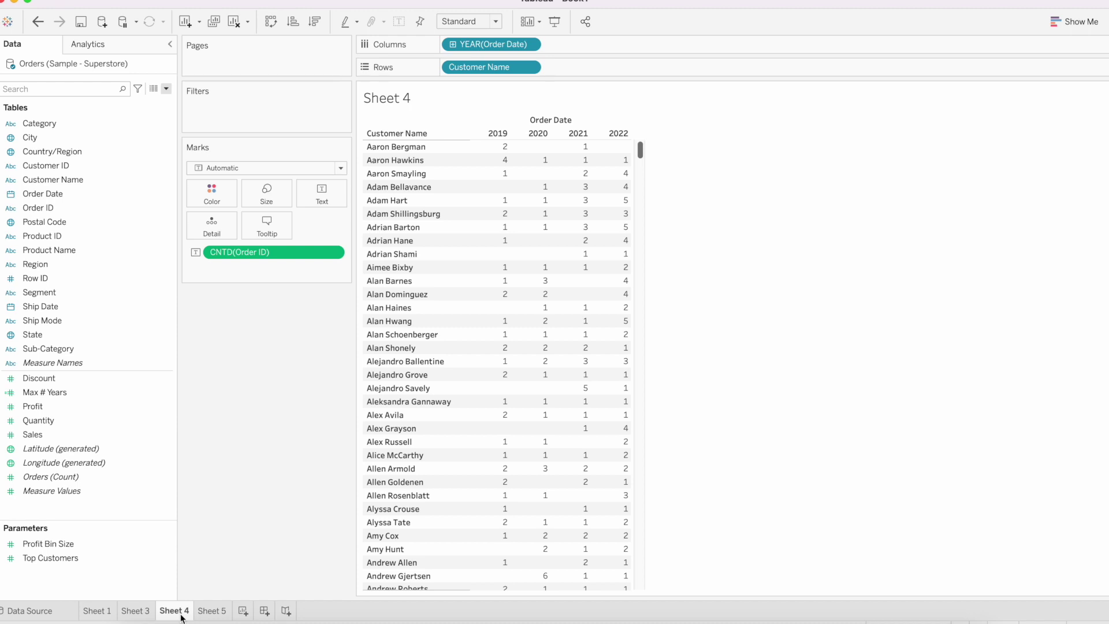
Start a new calculated field named # Orders.
left_click(165, 89)
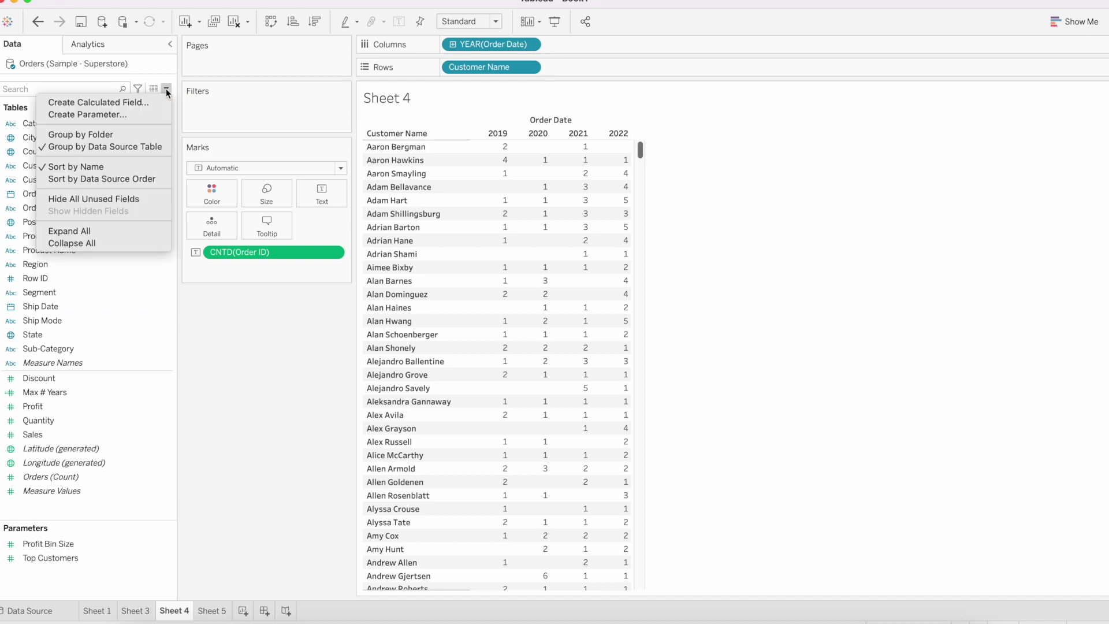
left_click(139, 102)
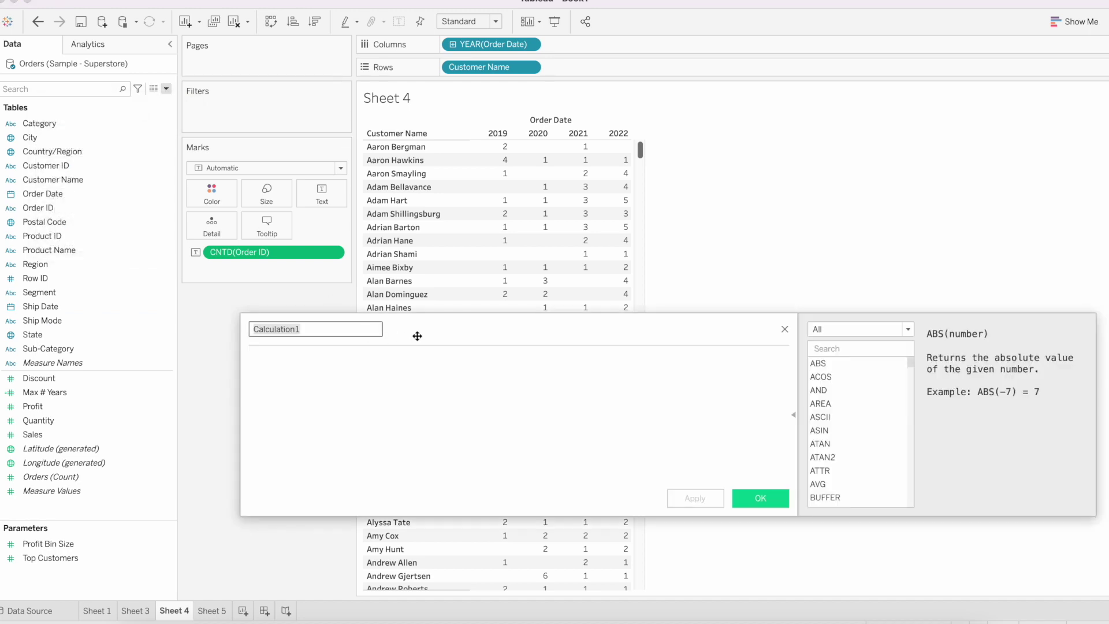
left_click_drag(417, 336, 429, 360)
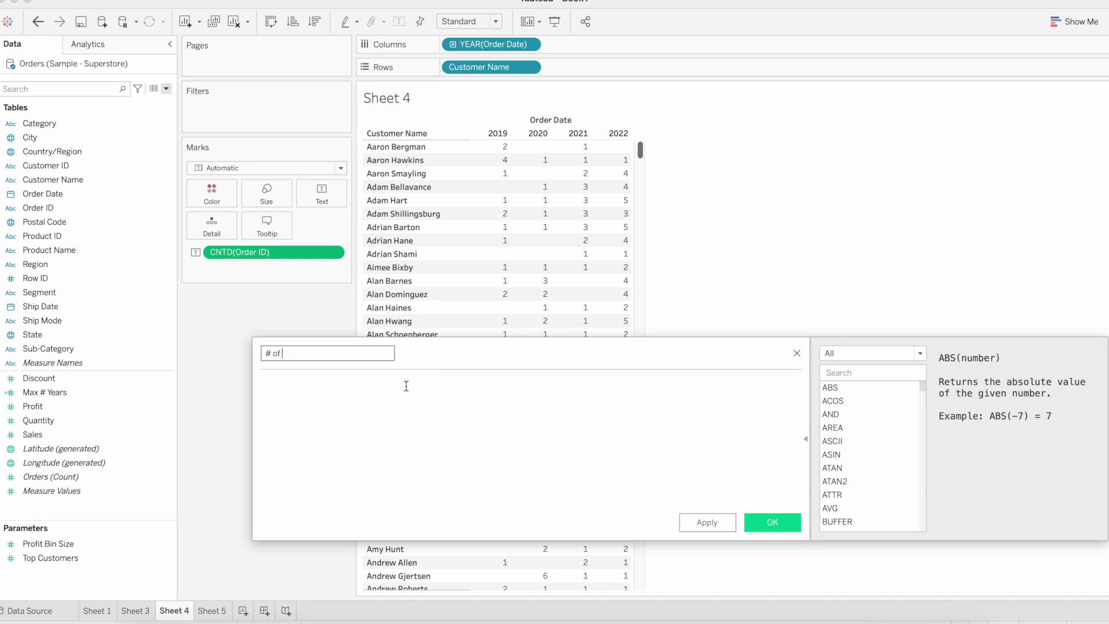
type("Orders")
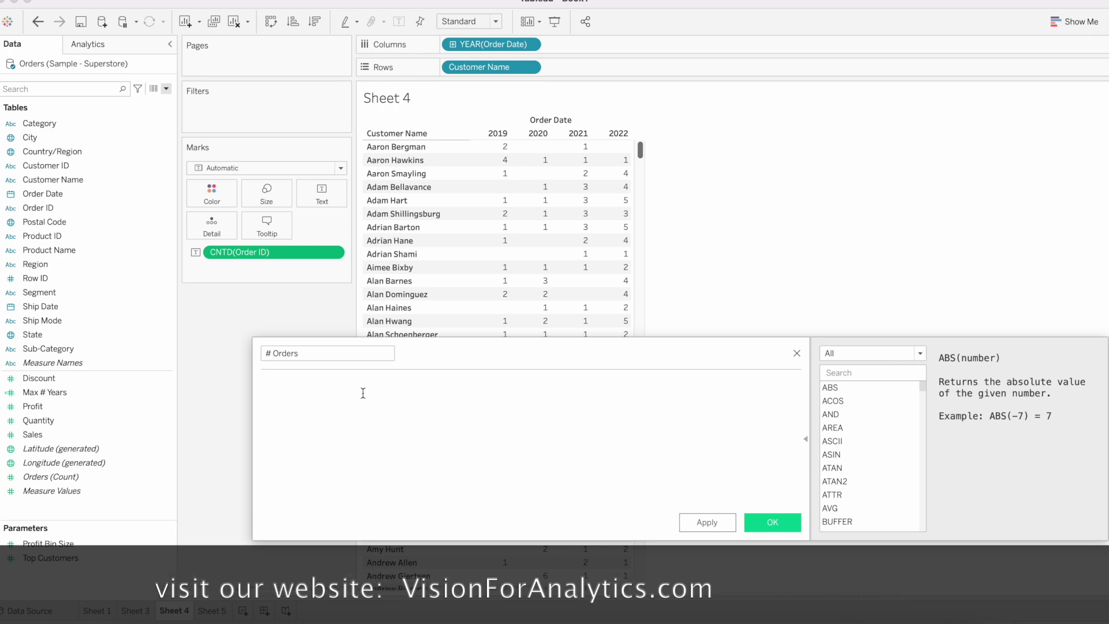
Enter the expression { FIXED [Customer Name],YEAR([Order Date]):MIN([Order ID])}.
type("{ FIX")
key("Return")
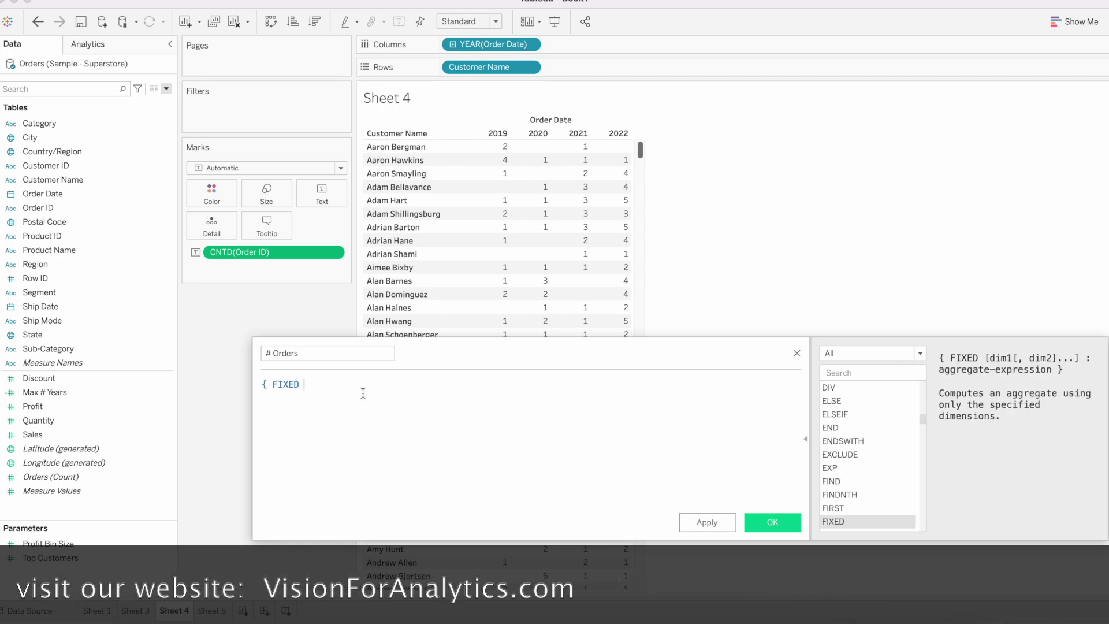
type("cus")
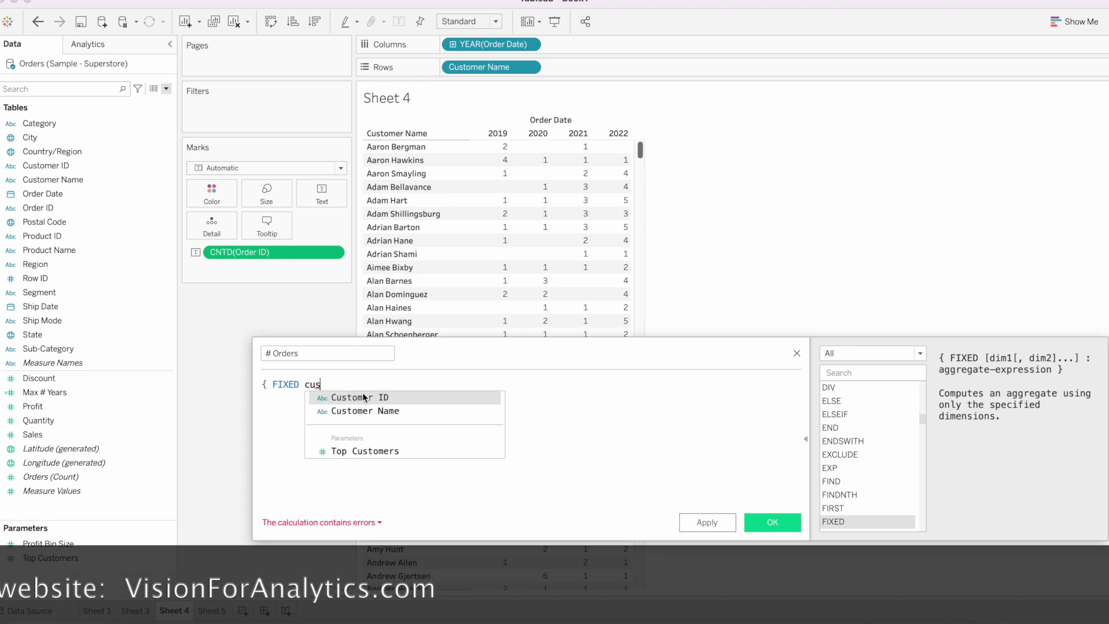
key("Down")
key("Return")
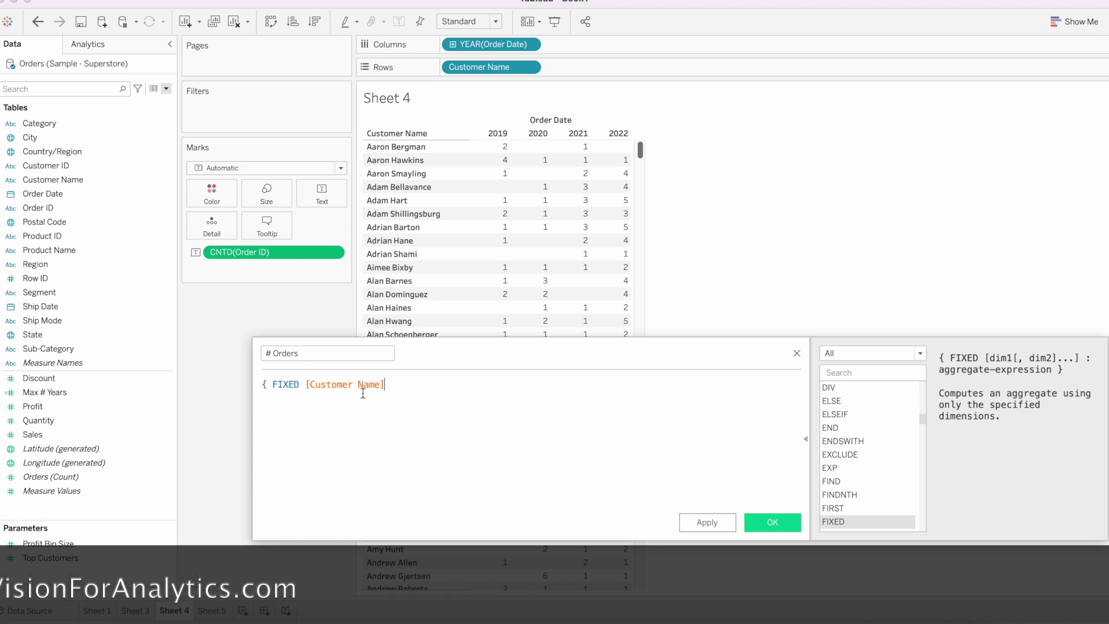
type(",year")
key("Return")
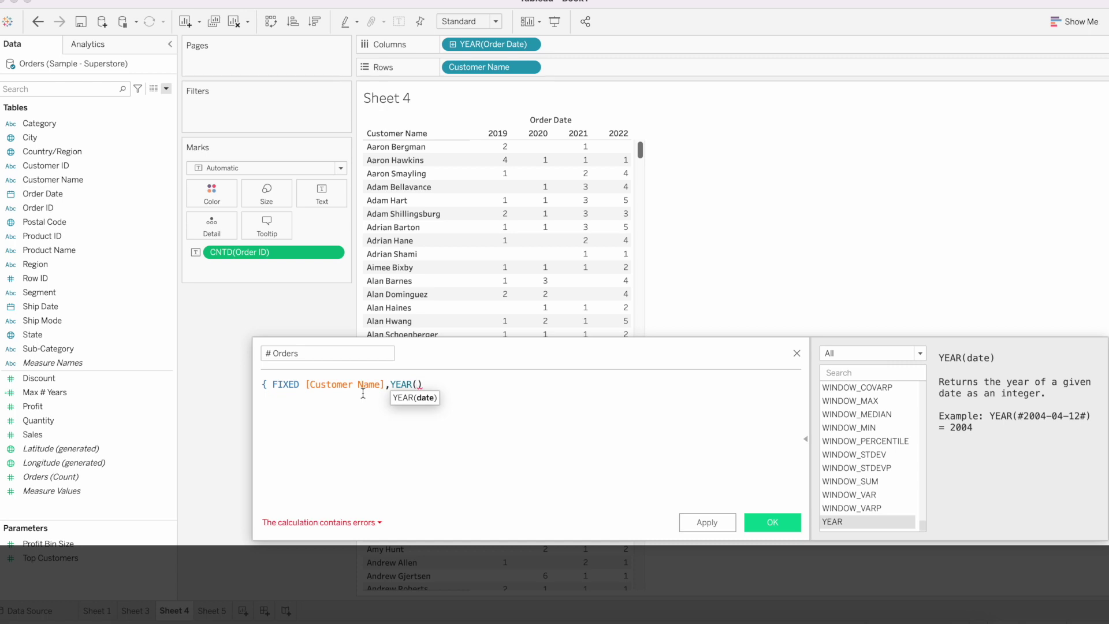
type("o")
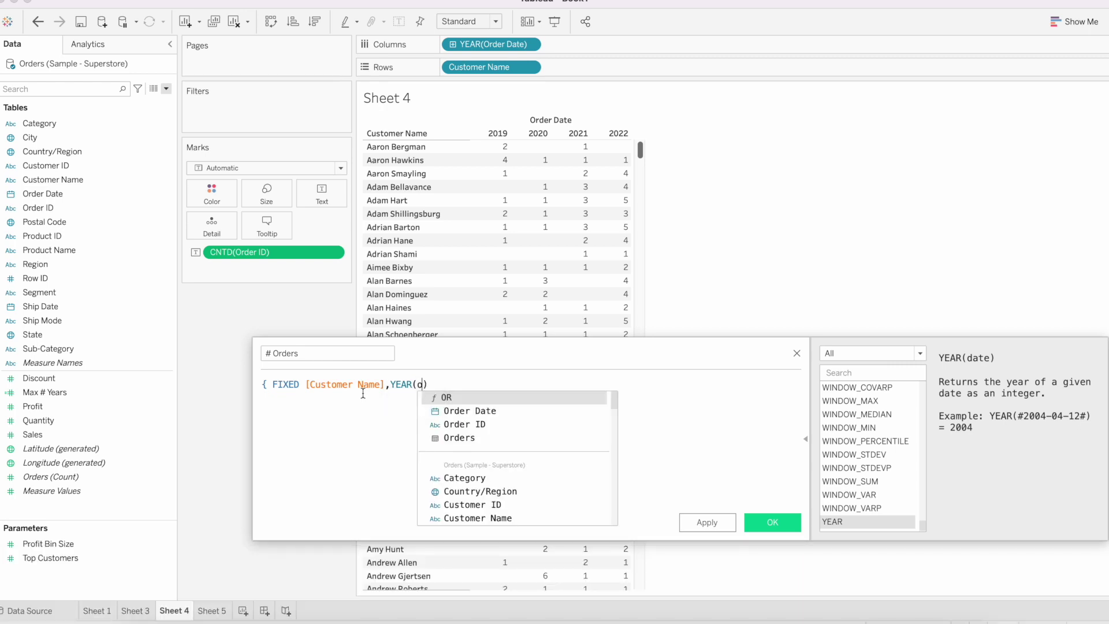
type("rd")
key("Return")
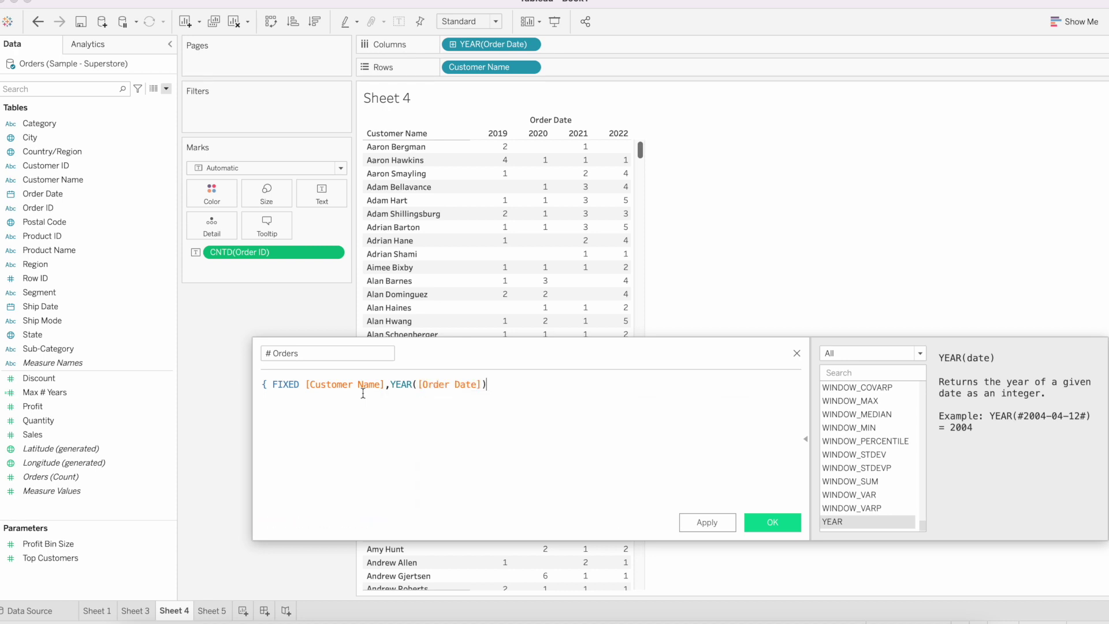
type(":min")
key("Return")
type("ord")
key("Down")
key("Return")
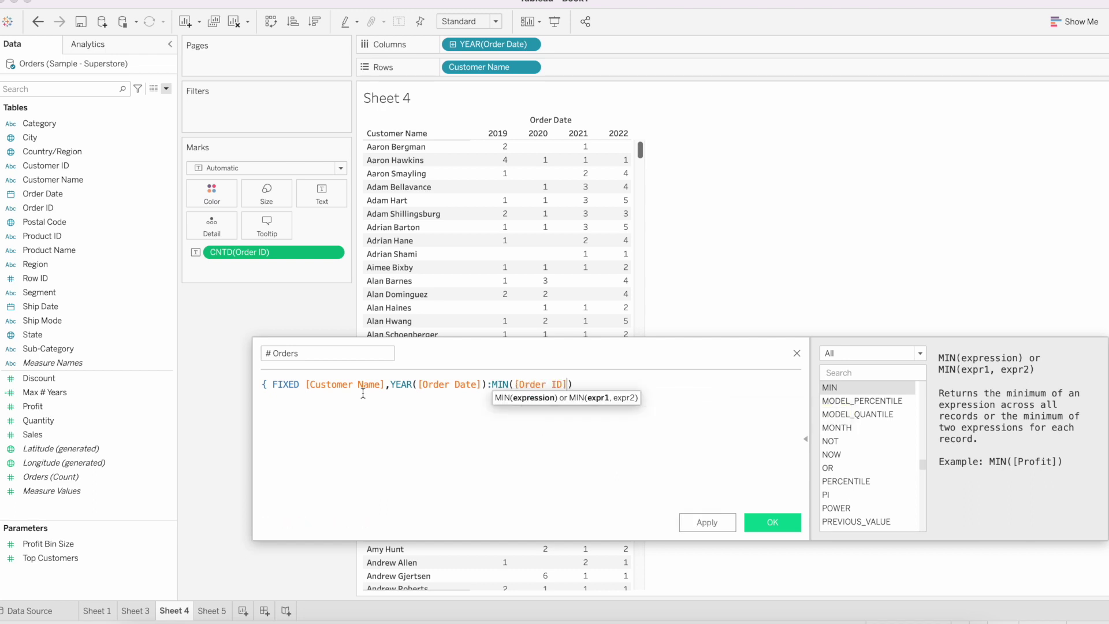
type("}")
key("BackSpace")
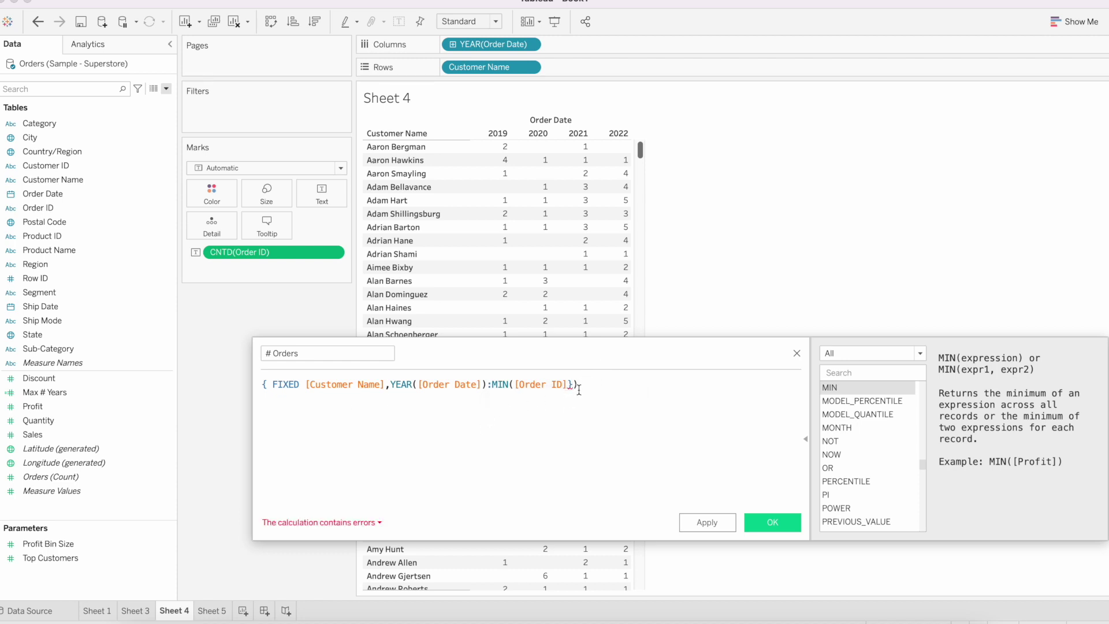
key("BackSpace")
type("}")
Wrap the FIXED expression in COUNTD() and save the # Orders field.
type("countd")
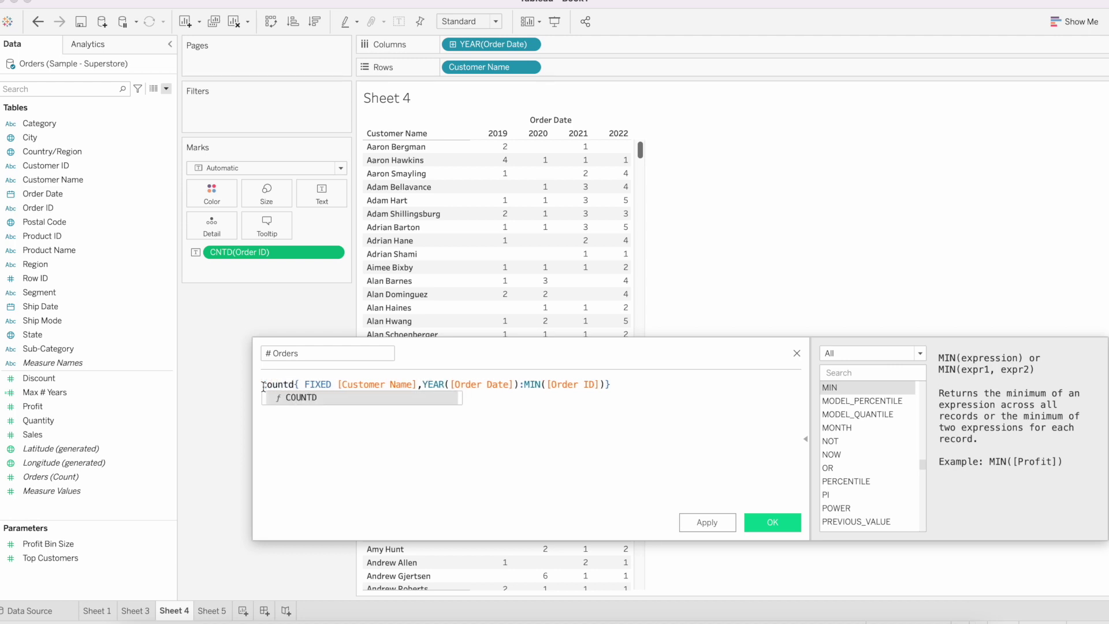
type("(")
left_click(632, 384)
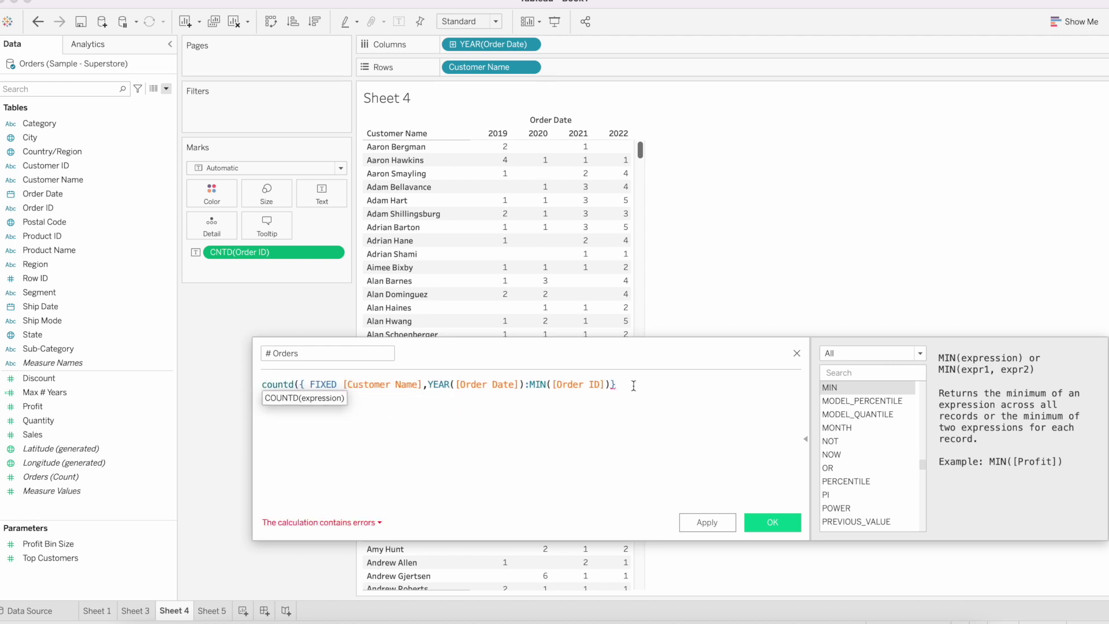
type(")")
left_click(768, 520)
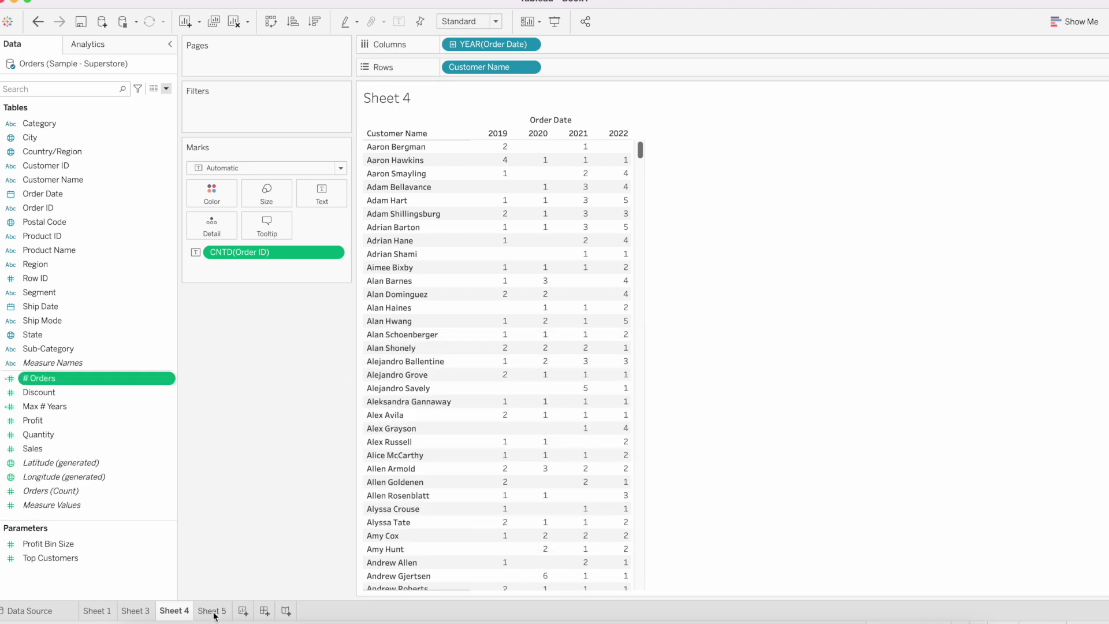
left_click(212, 611)
right_click(213, 615)
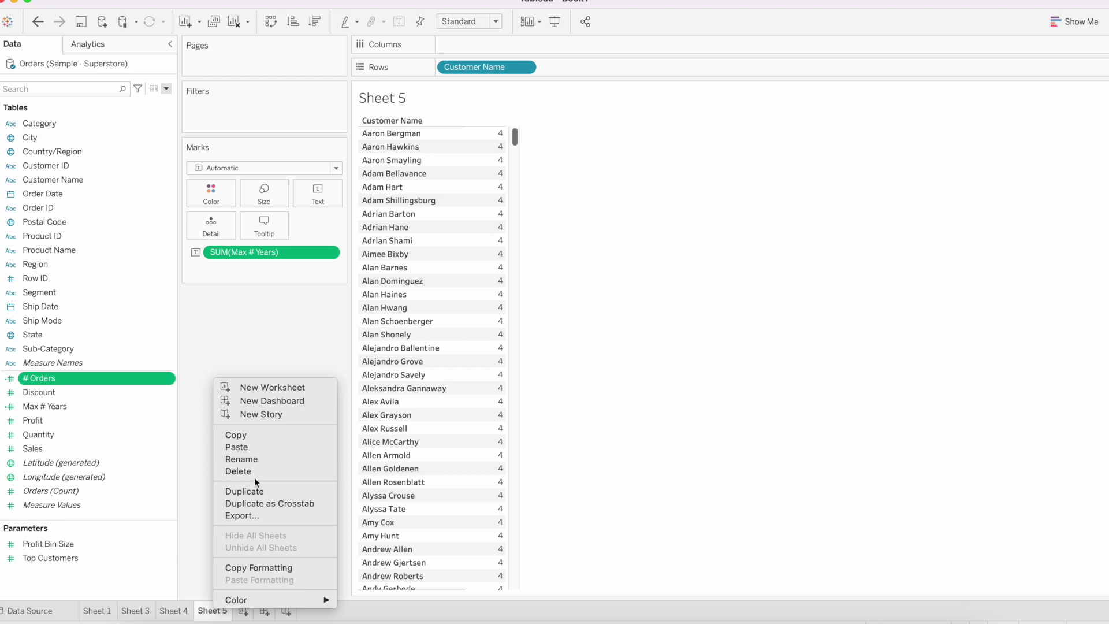
left_click(249, 491)
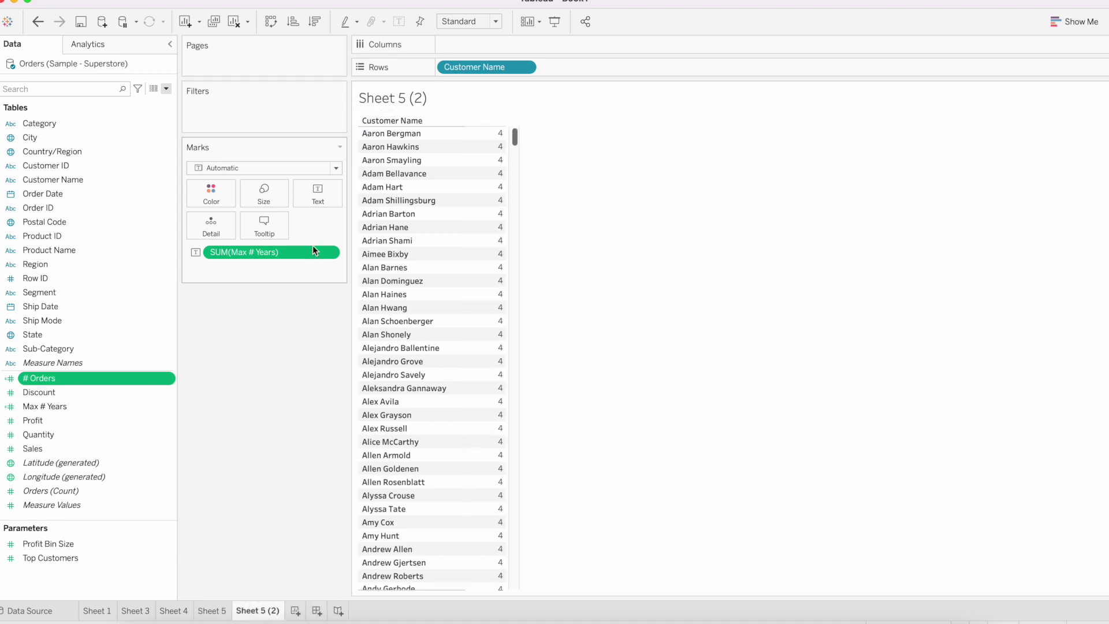
left_click_drag(290, 252, 257, 426)
left_click(75, 385)
left_click_drag(75, 385, 324, 198)
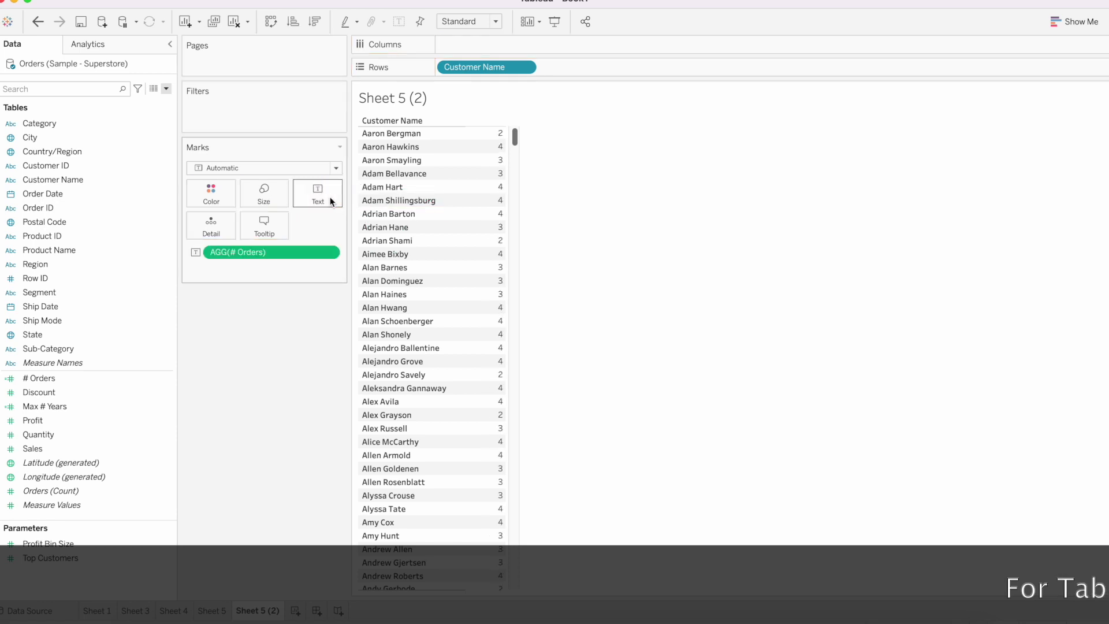
mouse_move(462, 172)
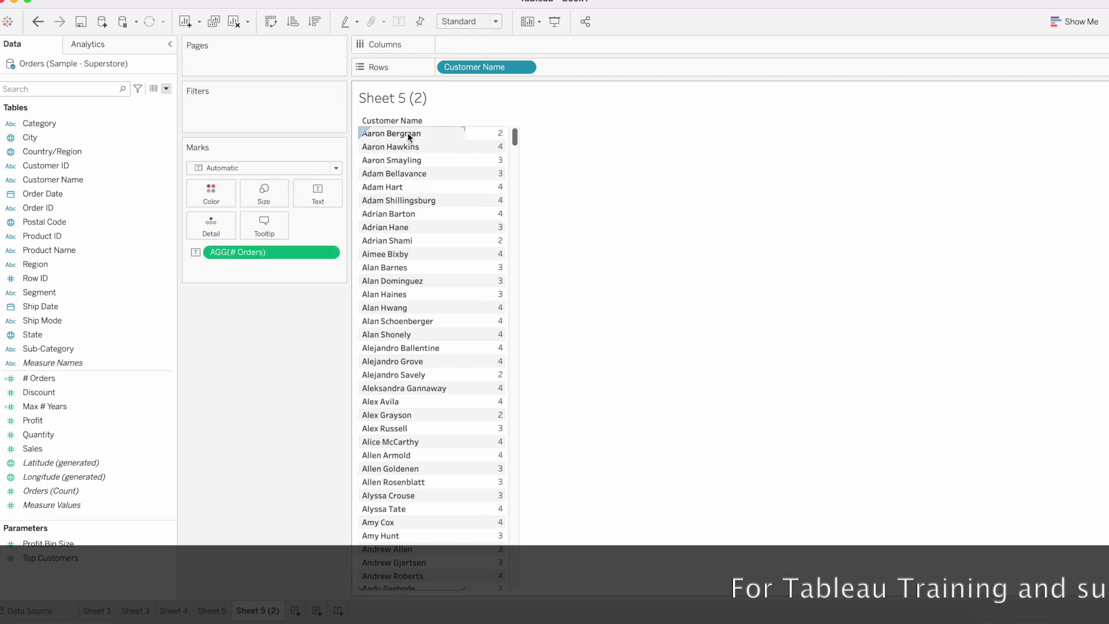
mouse_move(500, 139)
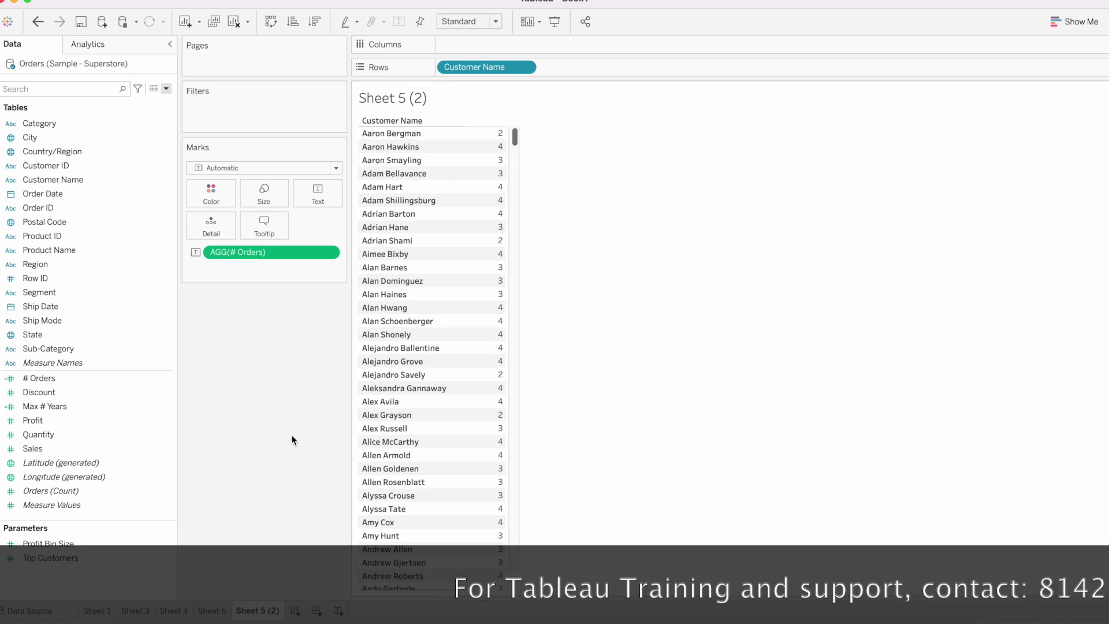
left_click(174, 611)
mouse_move(518, 159)
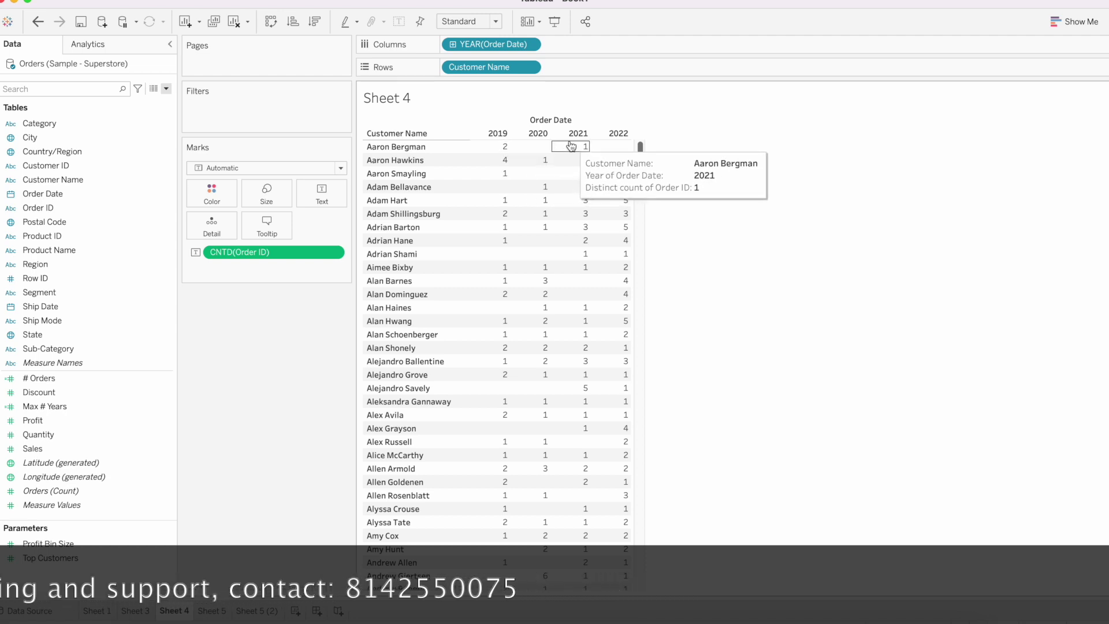
left_click(257, 611)
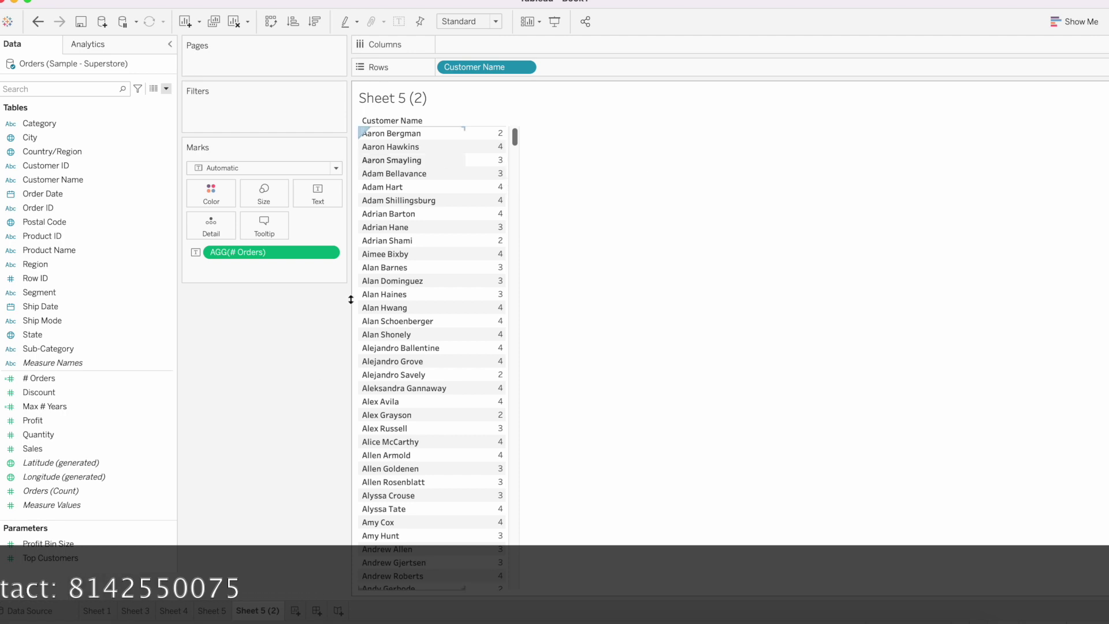
left_click(174, 611)
mouse_move(492, 224)
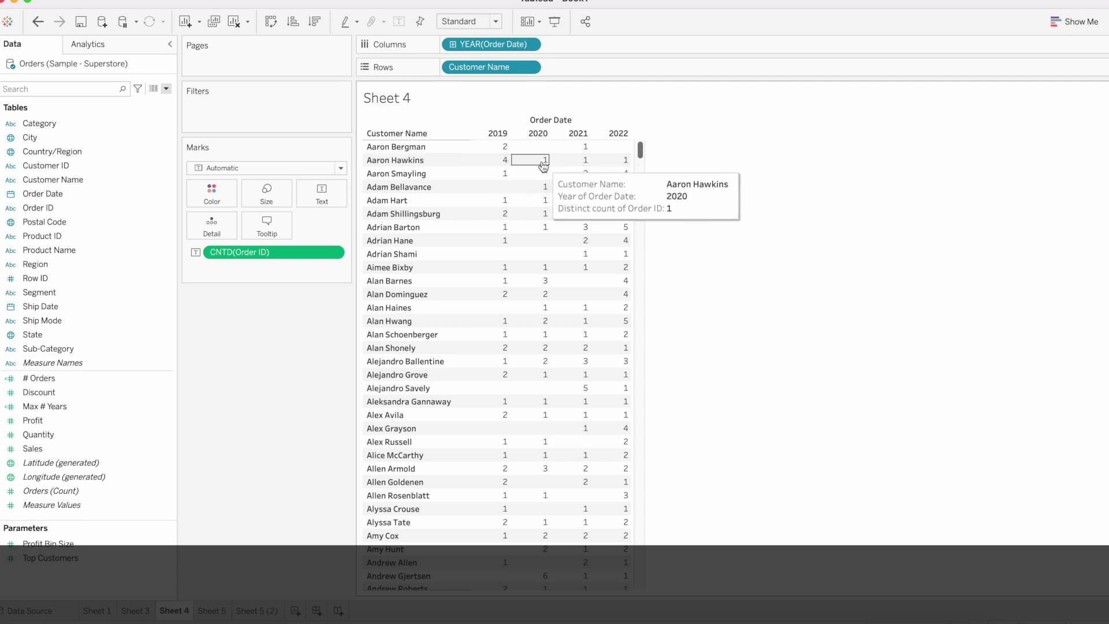
mouse_move(627, 167)
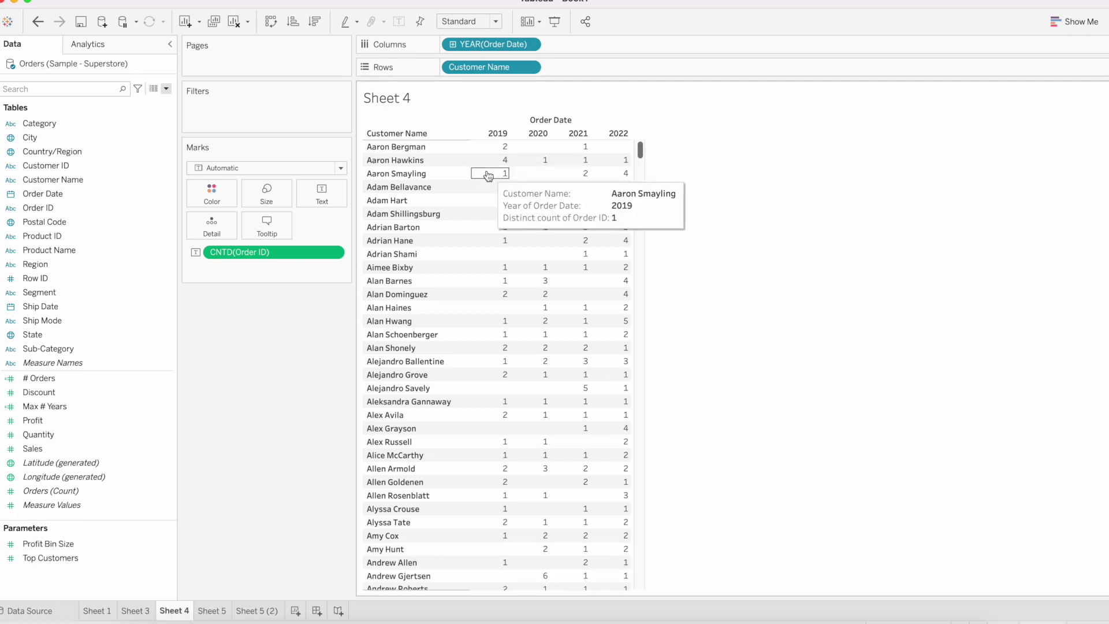
mouse_move(585, 176)
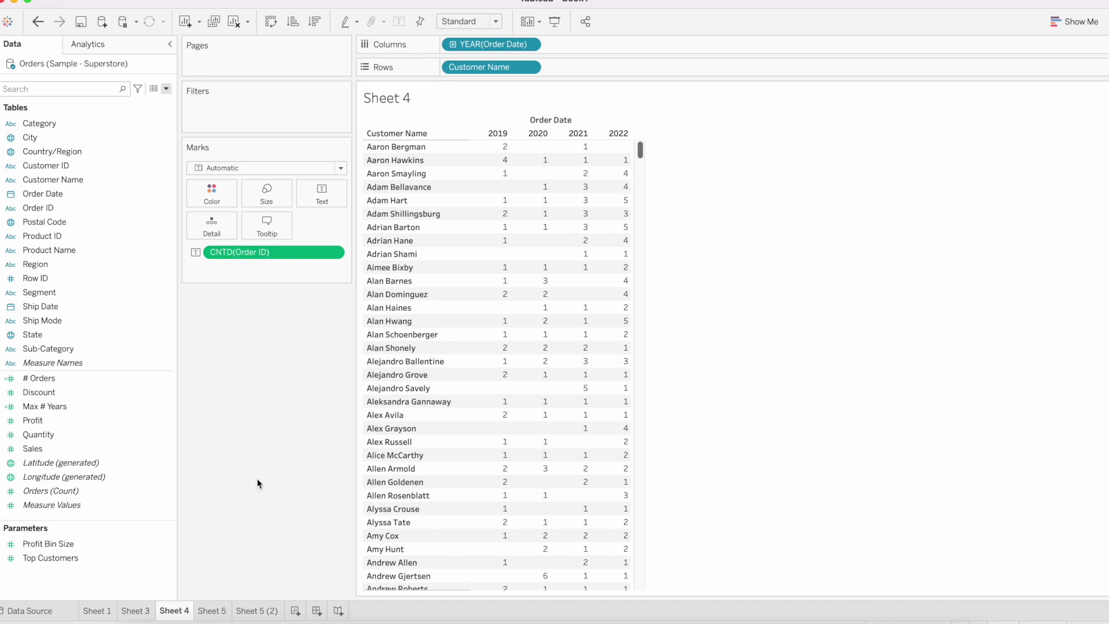
left_click(256, 612)
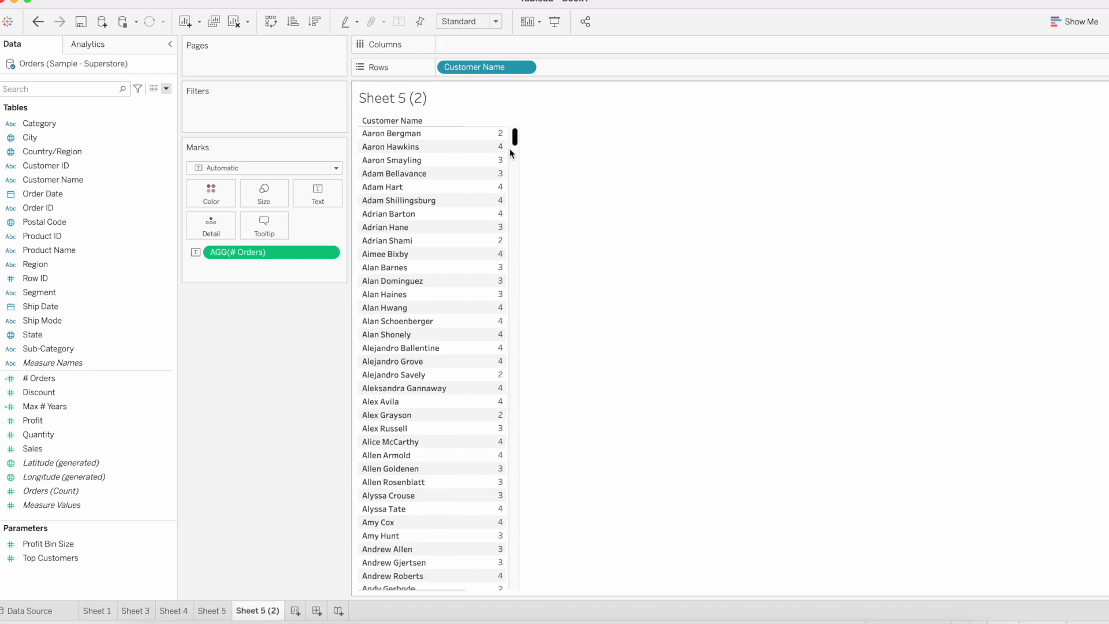
left_click(175, 612)
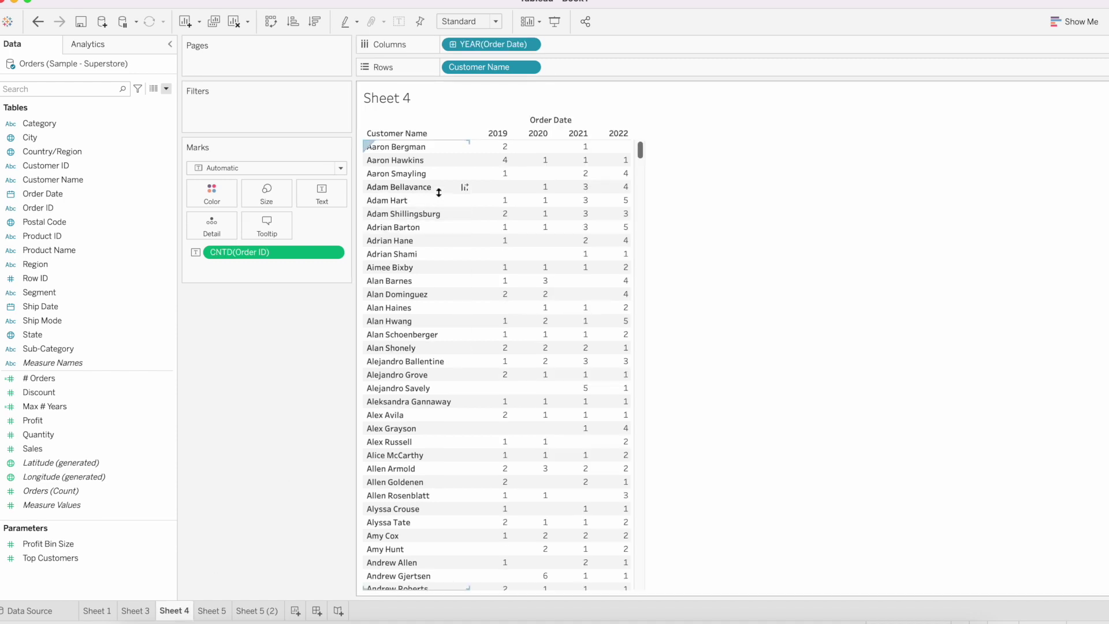
mouse_move(590, 173)
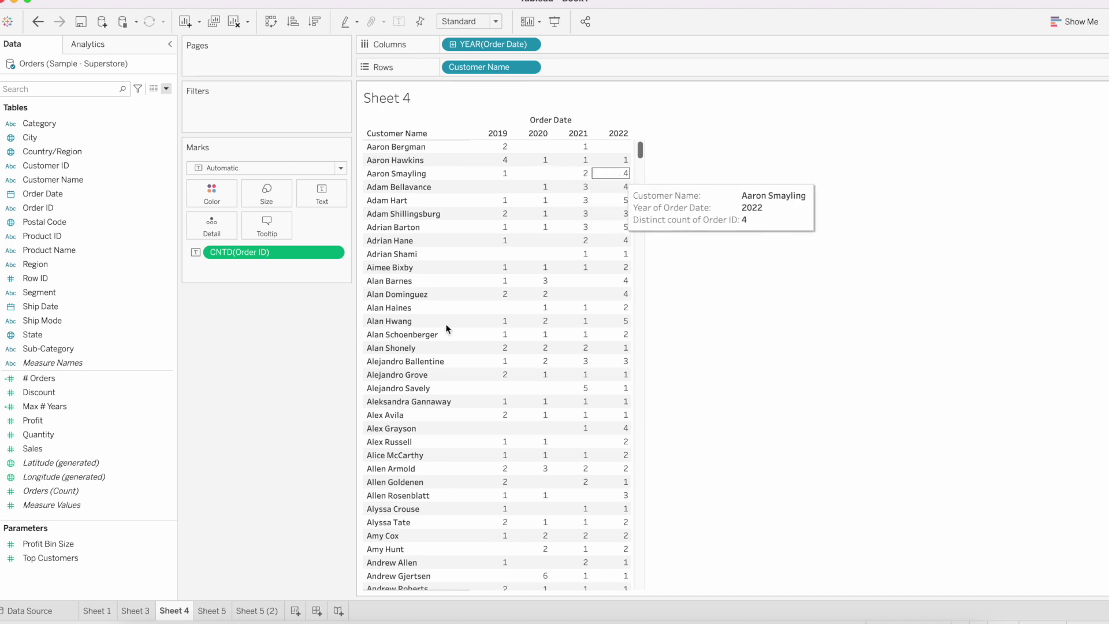
left_click(268, 611)
mouse_move(499, 166)
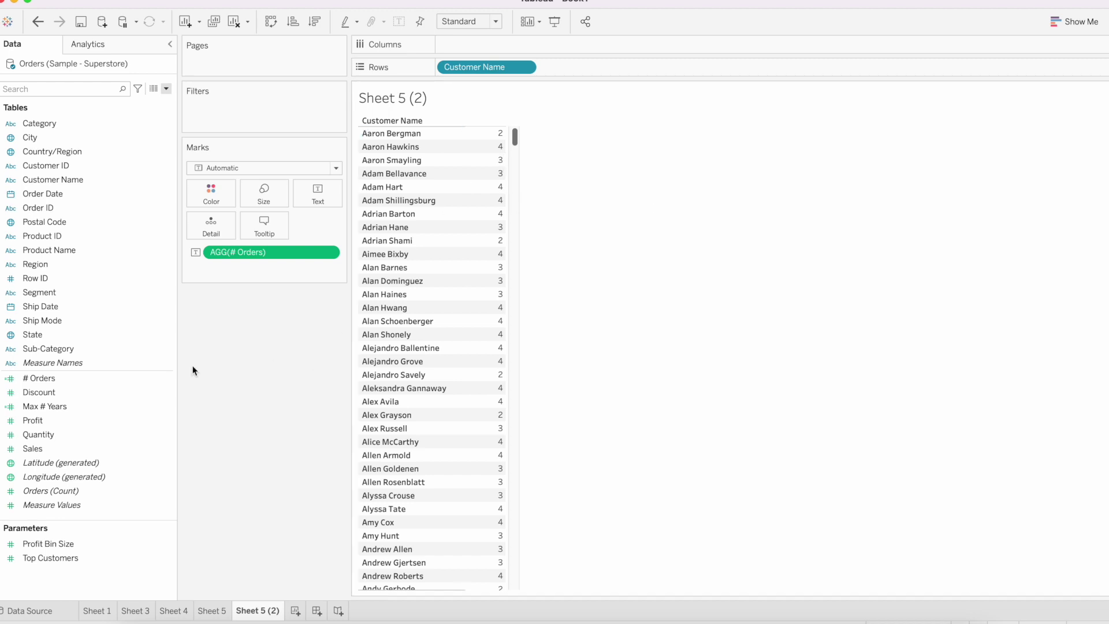
right_click(103, 378)
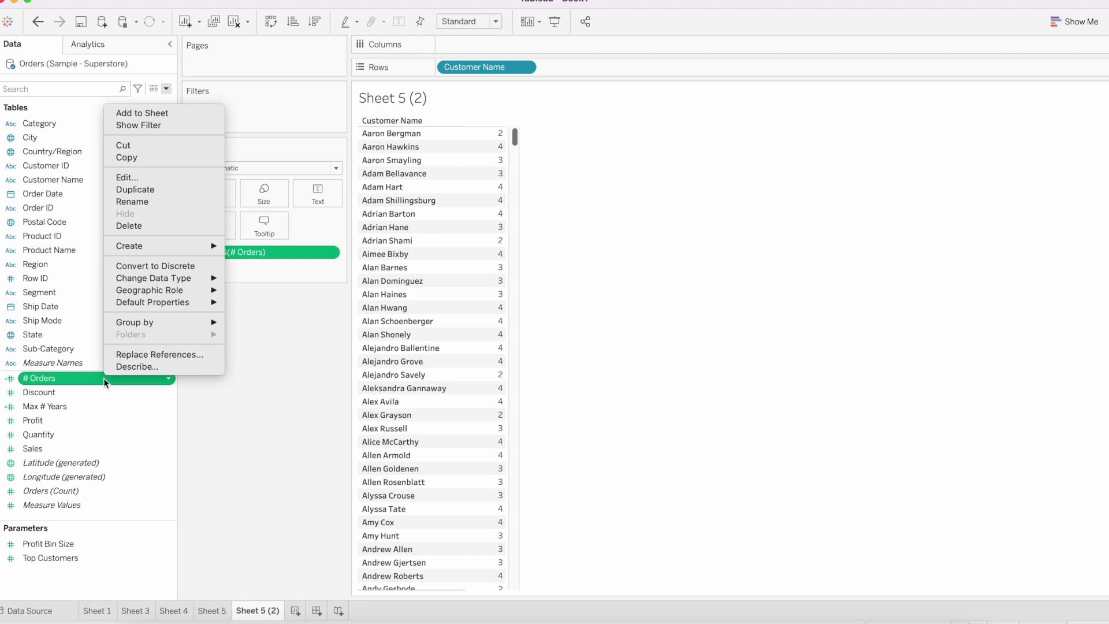
left_click(131, 179)
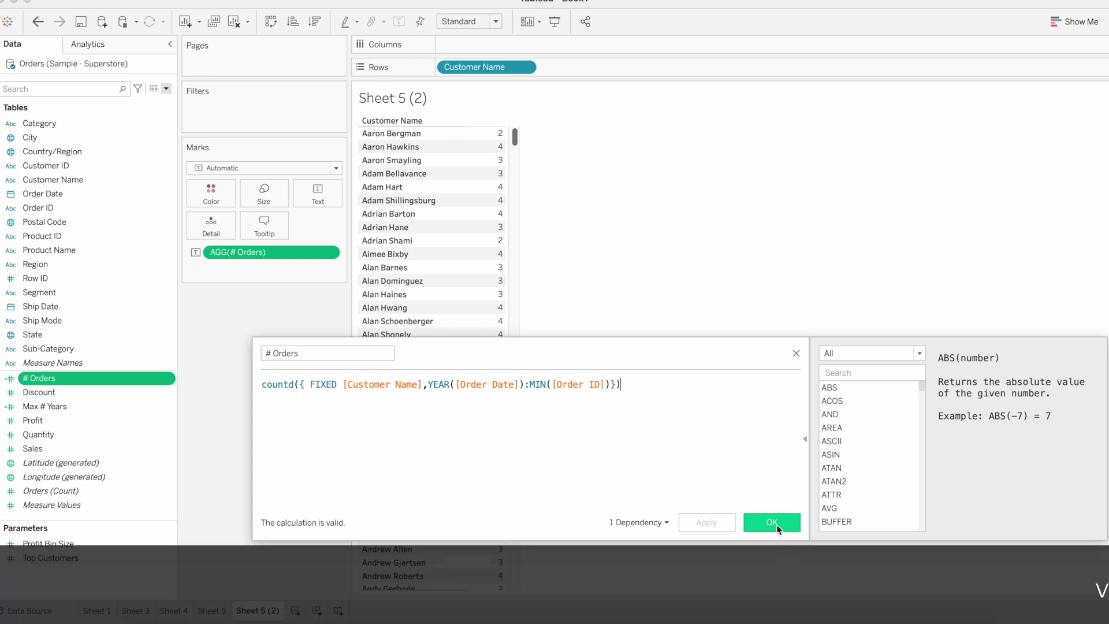
left_click(776, 523)
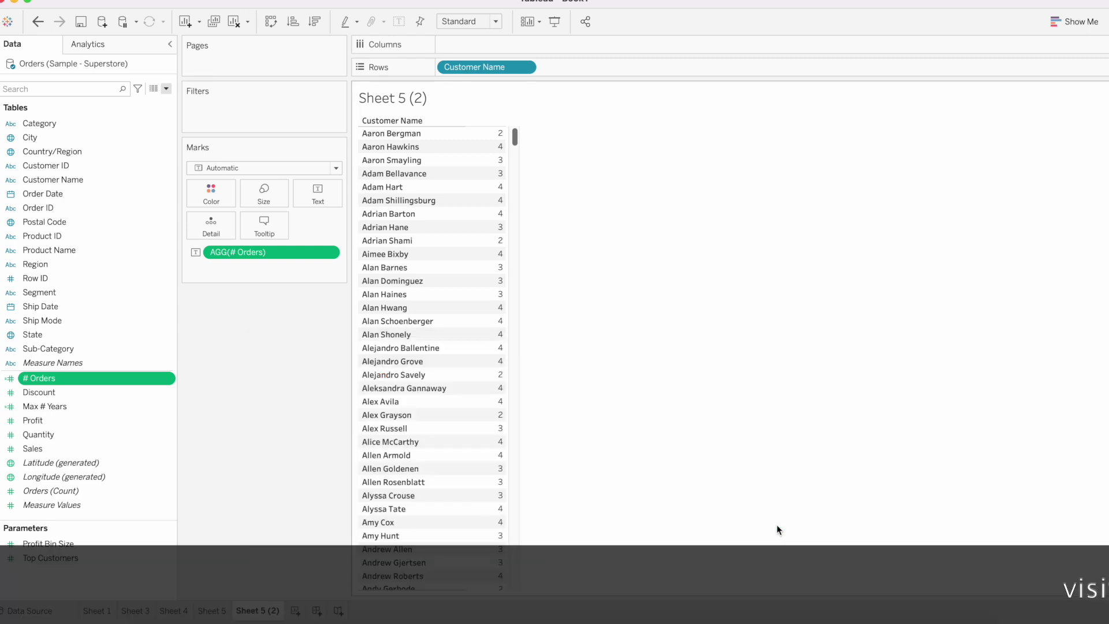
On new Sheet 6, put Customer Name and YEAR(Order Date) on Rows, Order ID on Text.
left_click(295, 611)
left_click(82, 180)
left_click_drag(83, 181, 426, 71)
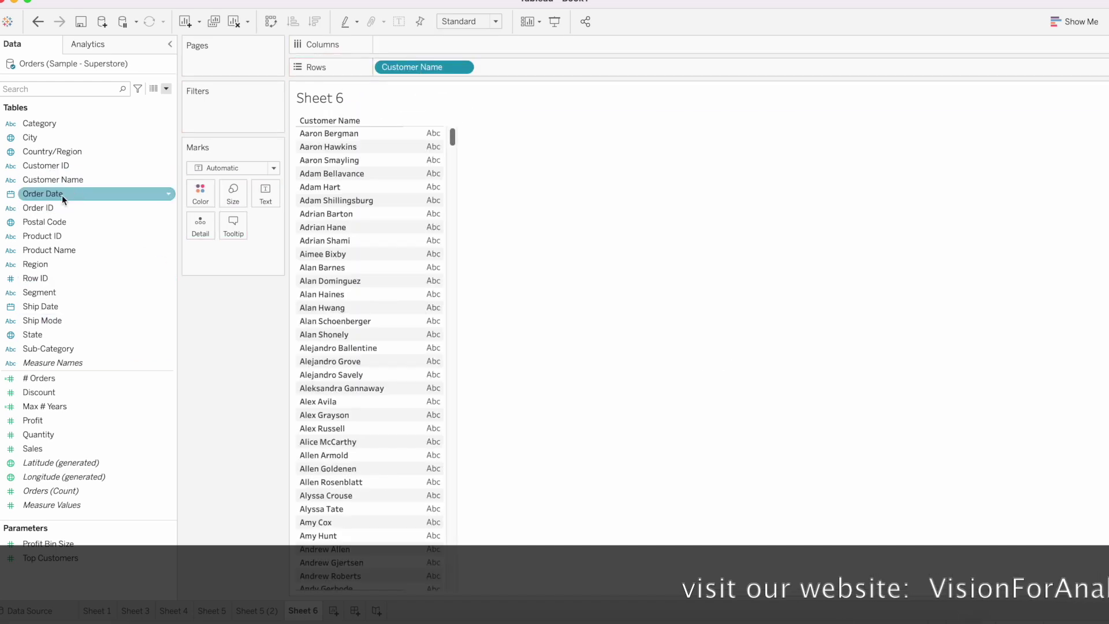
left_click_drag(56, 194, 499, 69)
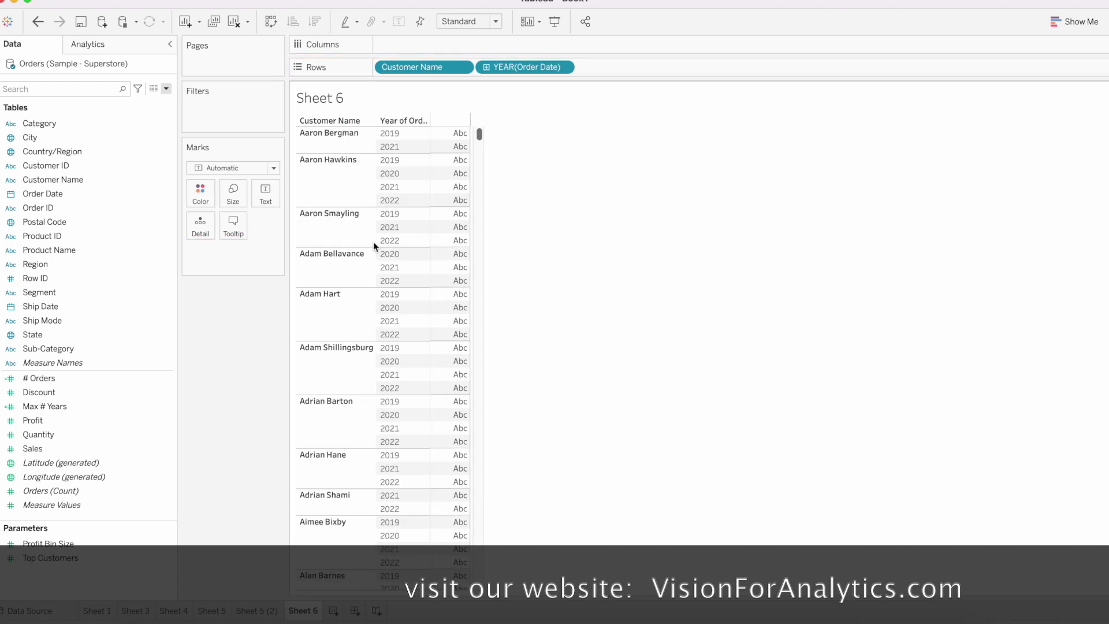
left_click_drag(44, 209, 265, 191)
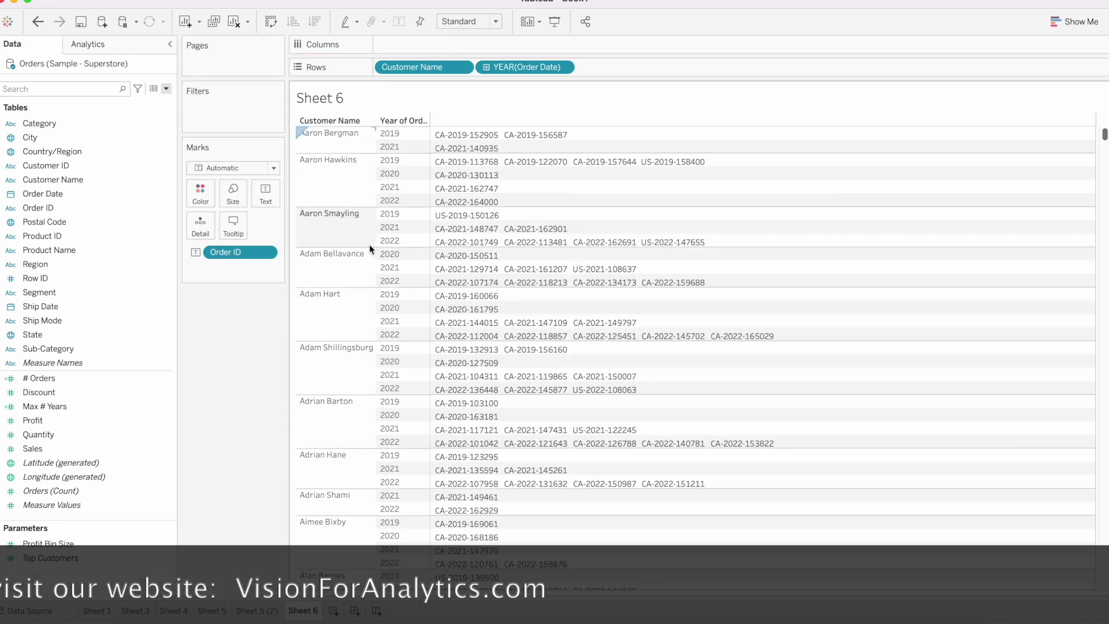
Widen the MIN(Order ID) column to show full IDs and edit its expression inline.
left_click(267, 252)
mouse_move(264, 420)
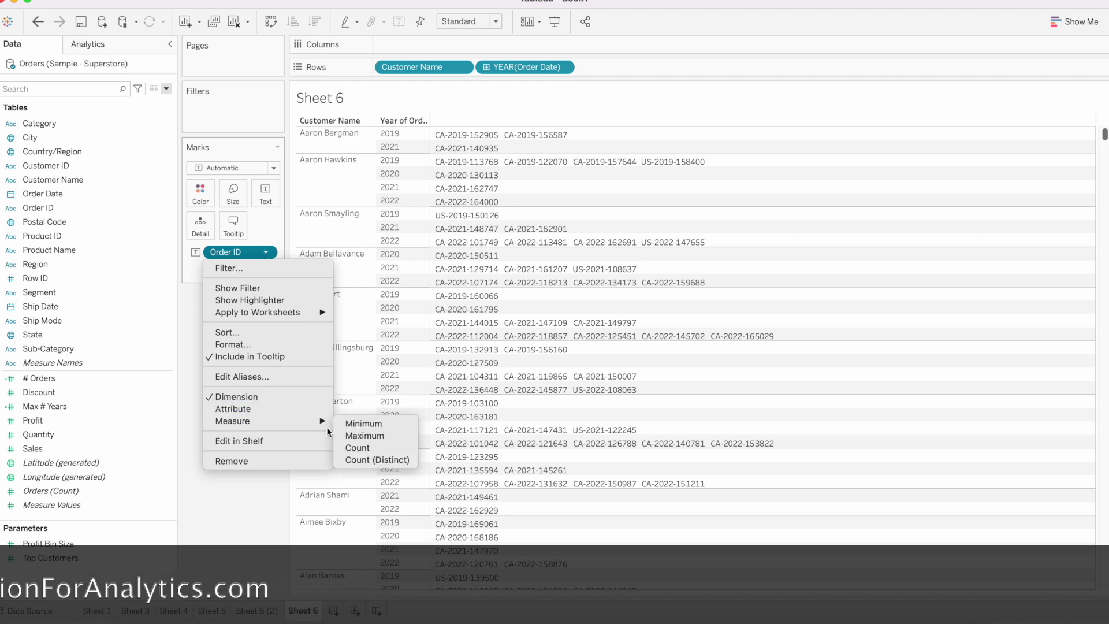
key("Escape")
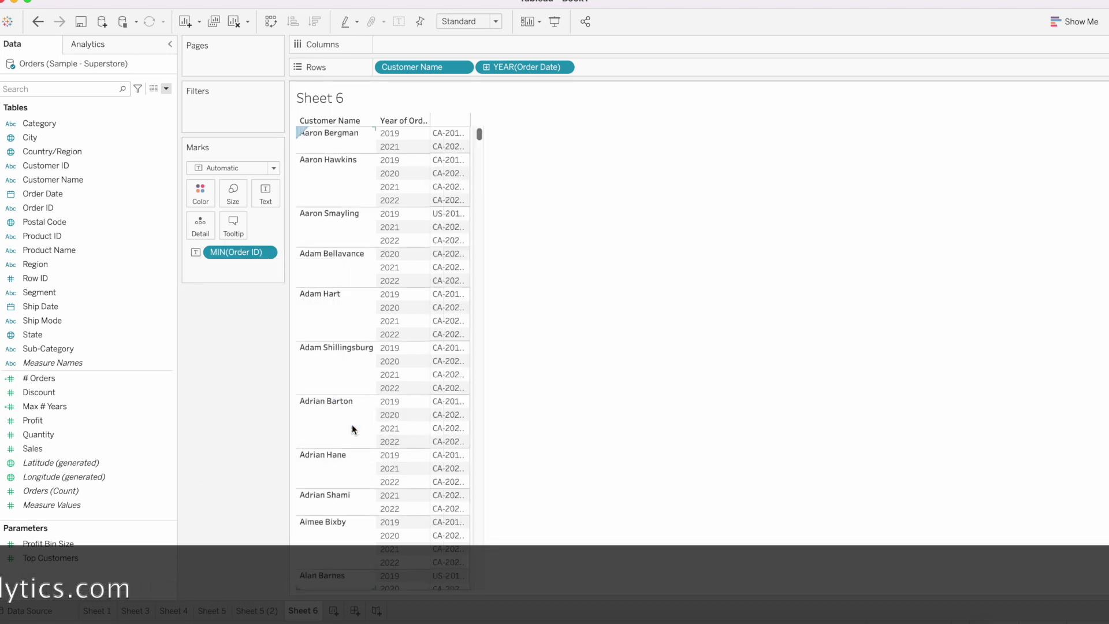
left_click_drag(470, 148, 560, 149)
mouse_move(476, 149)
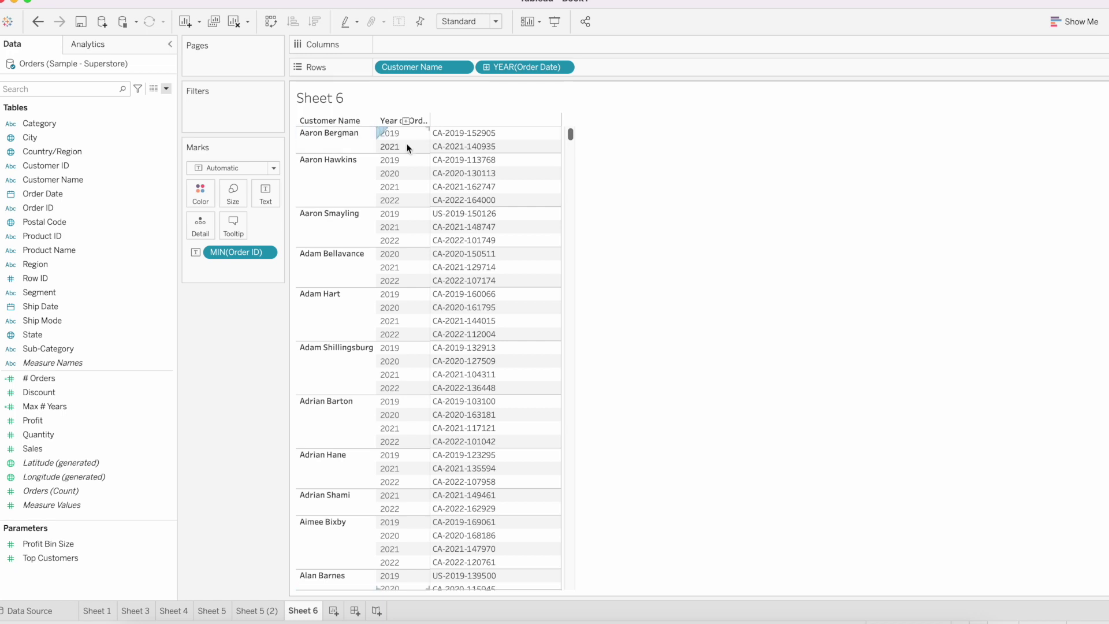
double_click(219, 253)
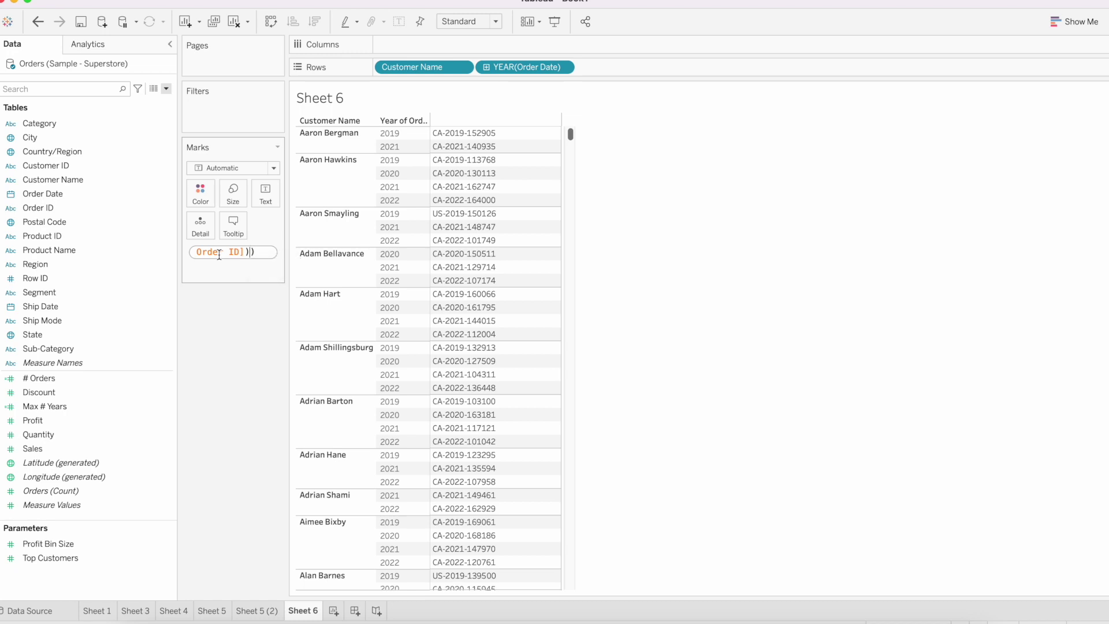
type(")")
key("Left")
key("Left")
key("Left")
key("Left")
key("Left")
key("Left")
key("Left")
key("Left")
key("Left")
key("Left")
key("Left")
key("Left")
key("Left")
key("Left")
type("COUNT")
key("BackSpace")
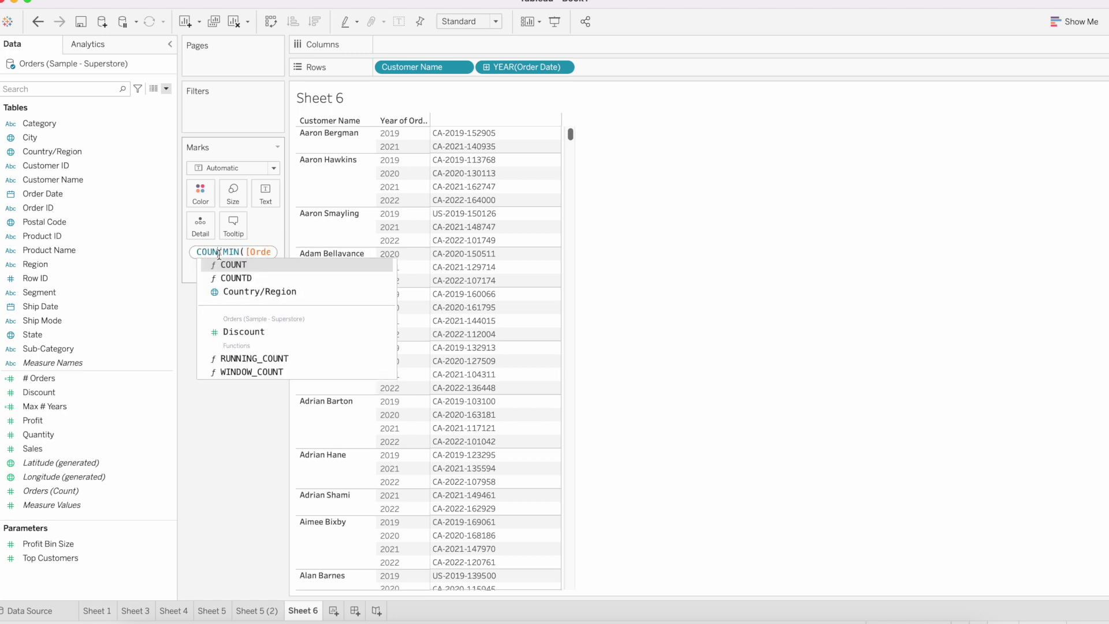
type("D(")
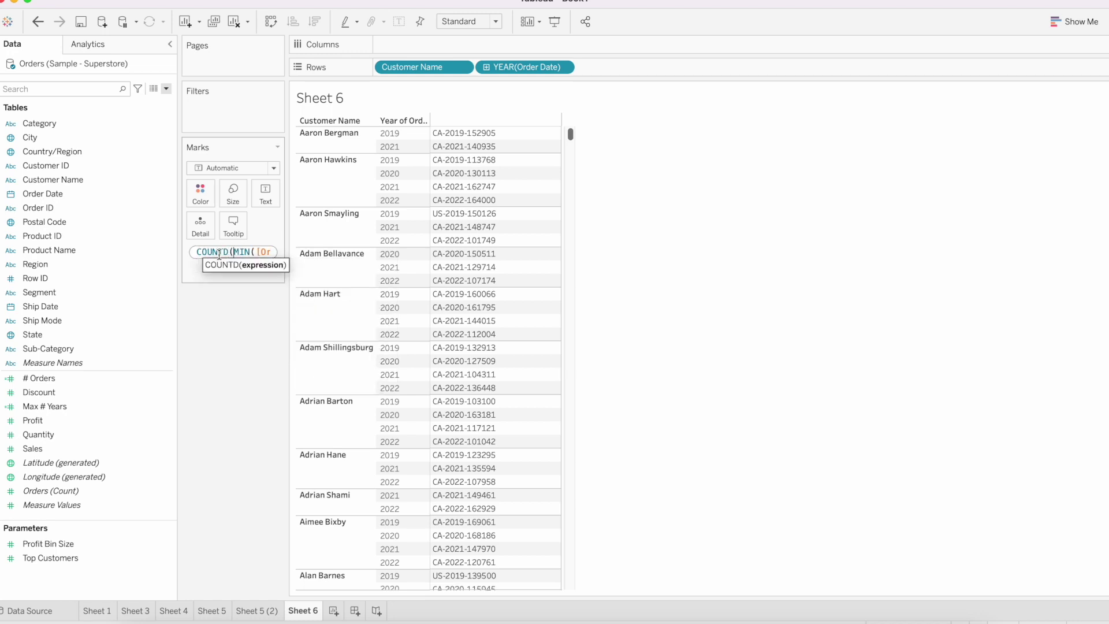
key("Return")
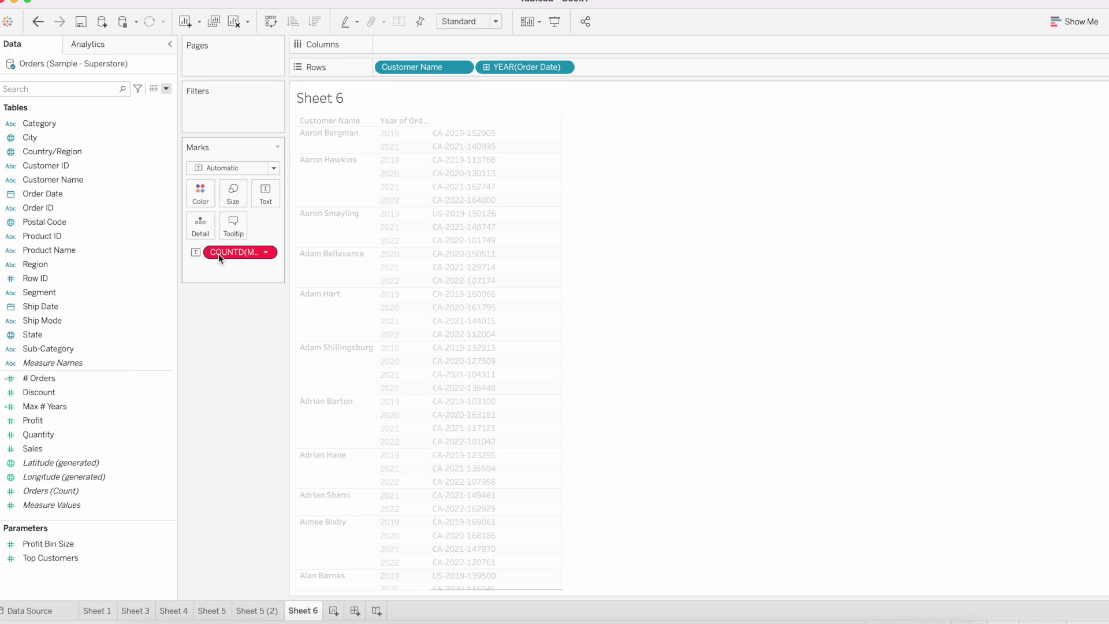
double_click(241, 252)
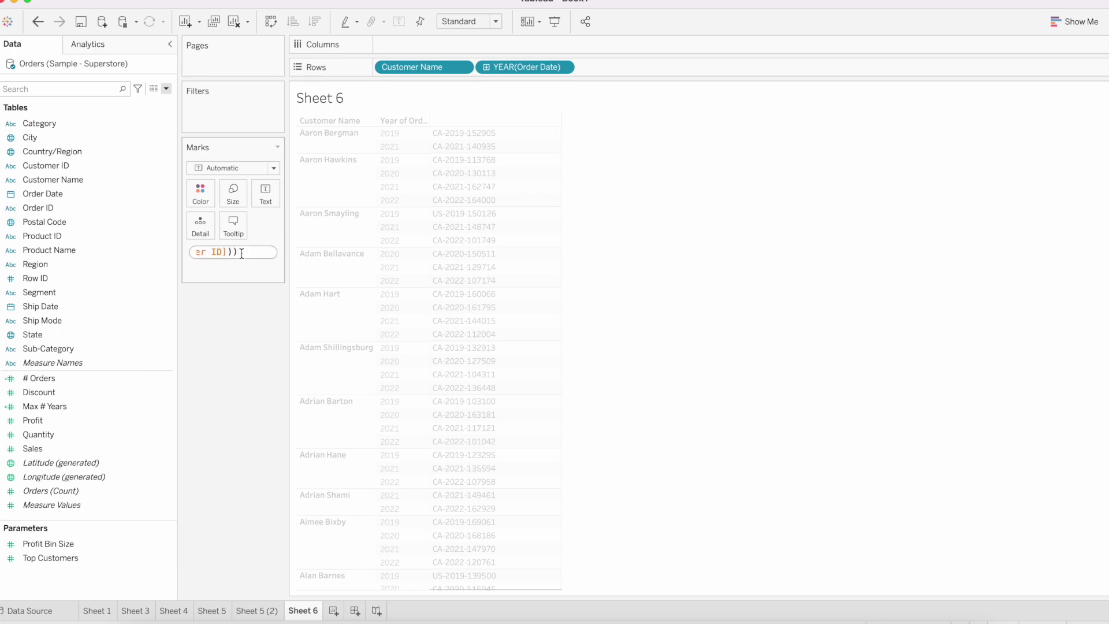
key("Return")
mouse_move(241, 248)
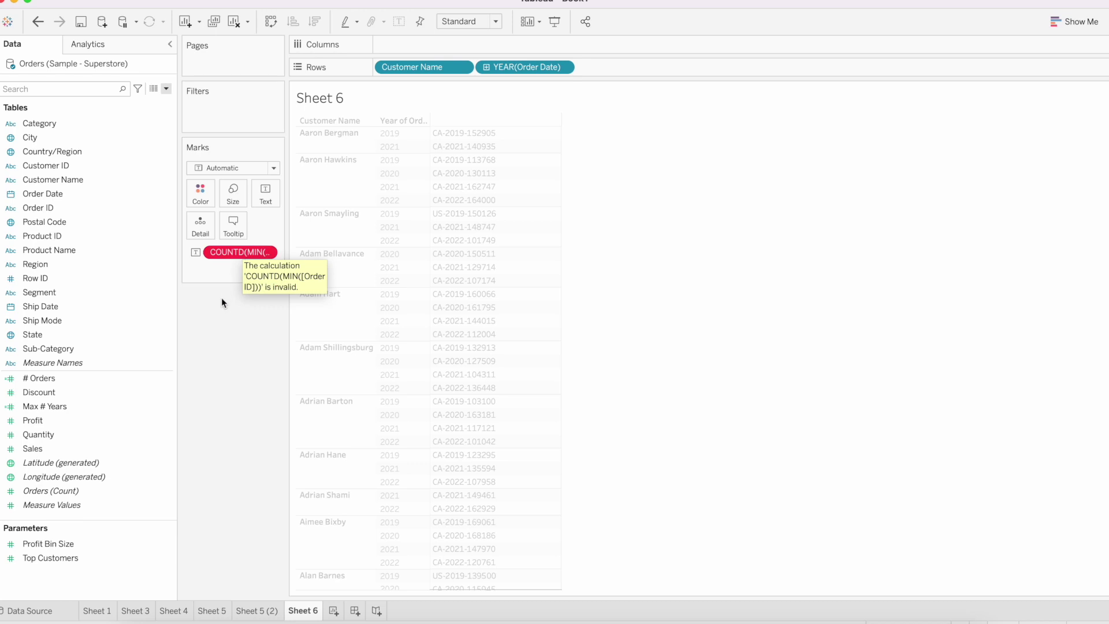
double_click(236, 252)
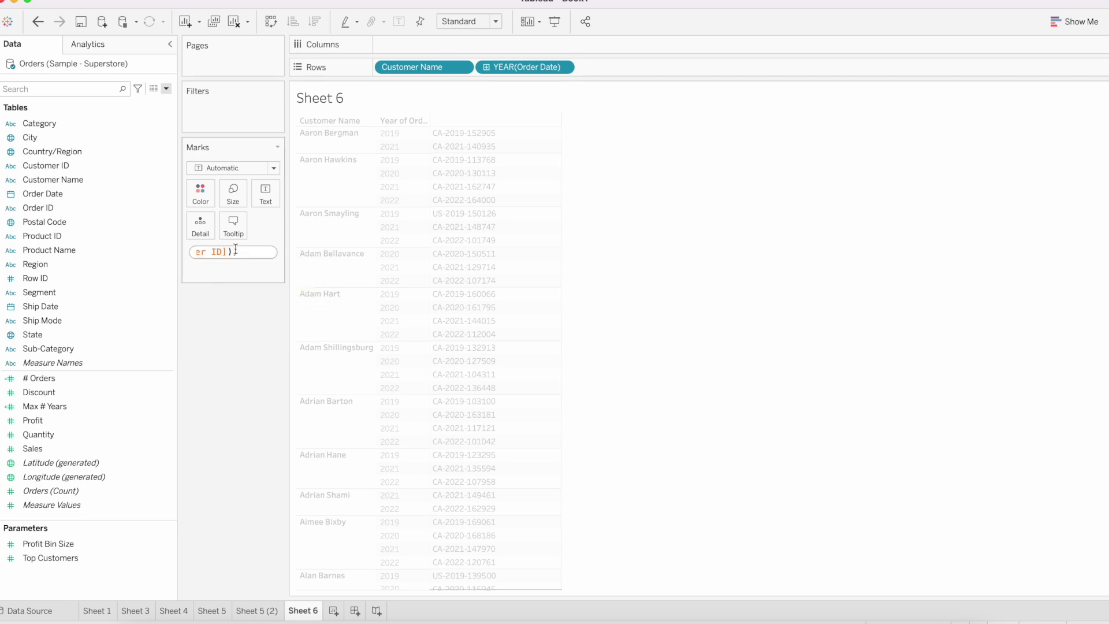
key("Left")
key("Left")
key("Left")
key("Home")
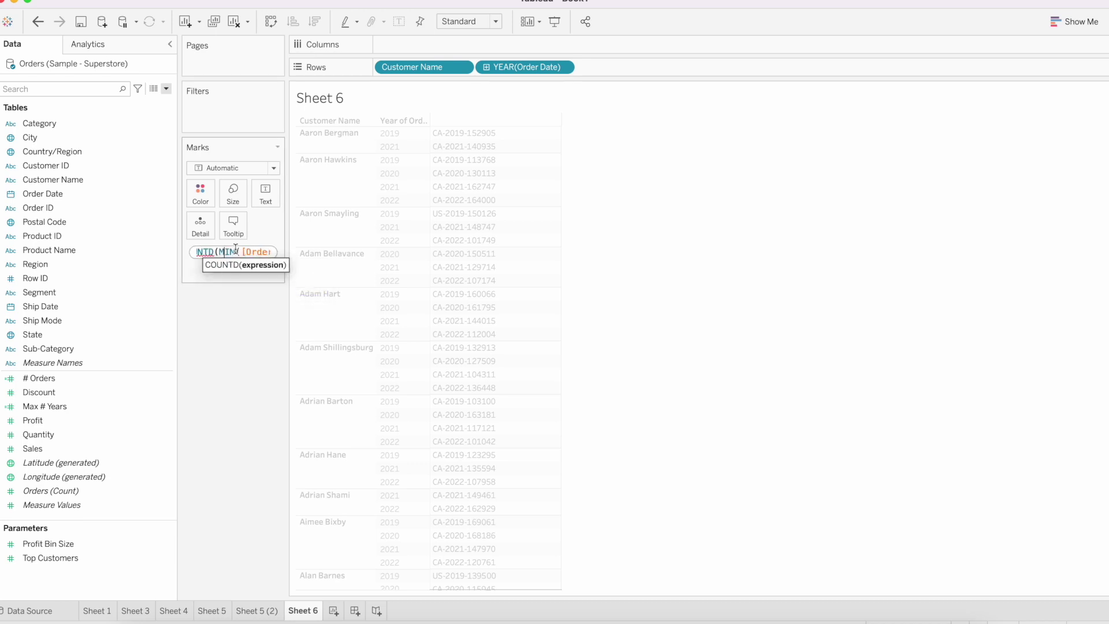
left_click_drag(229, 250, 188, 253)
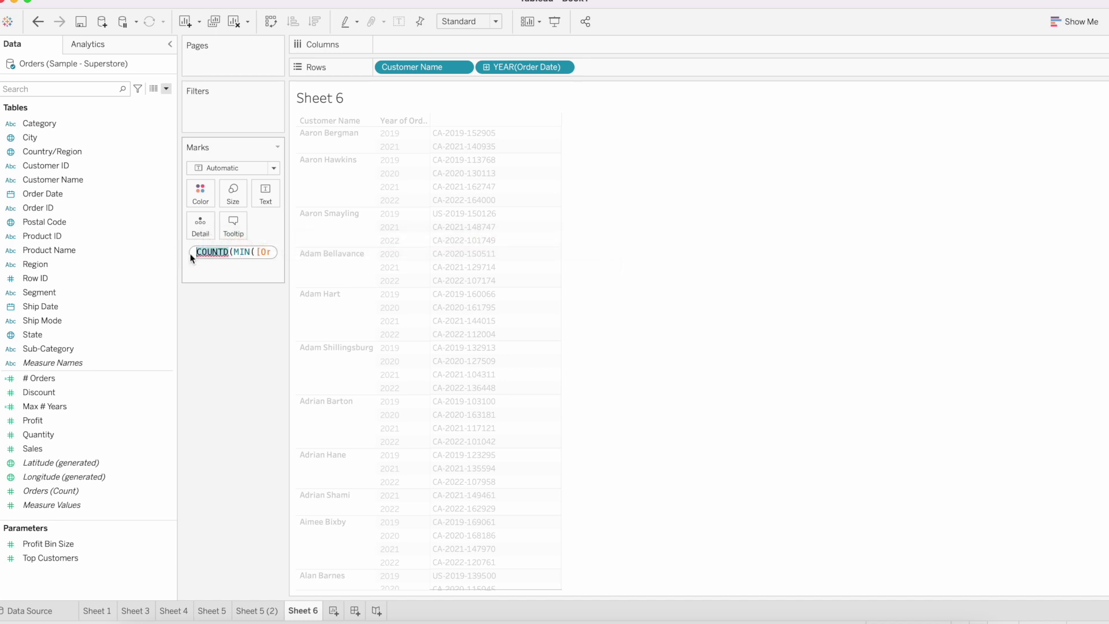
key("BackSpace")
key("Return")
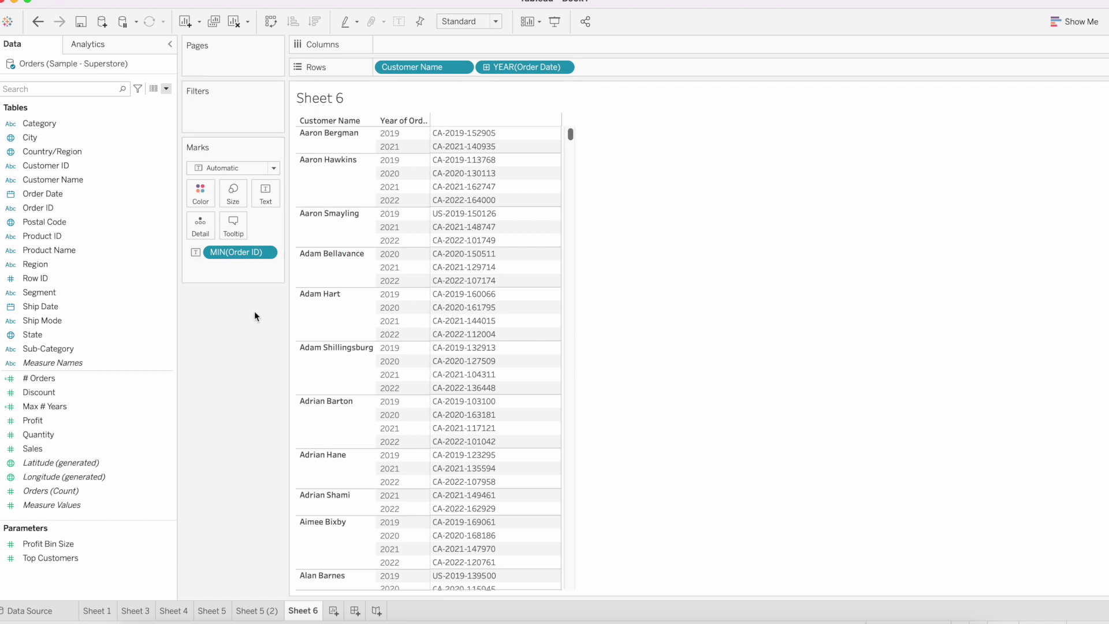
right_click(85, 378)
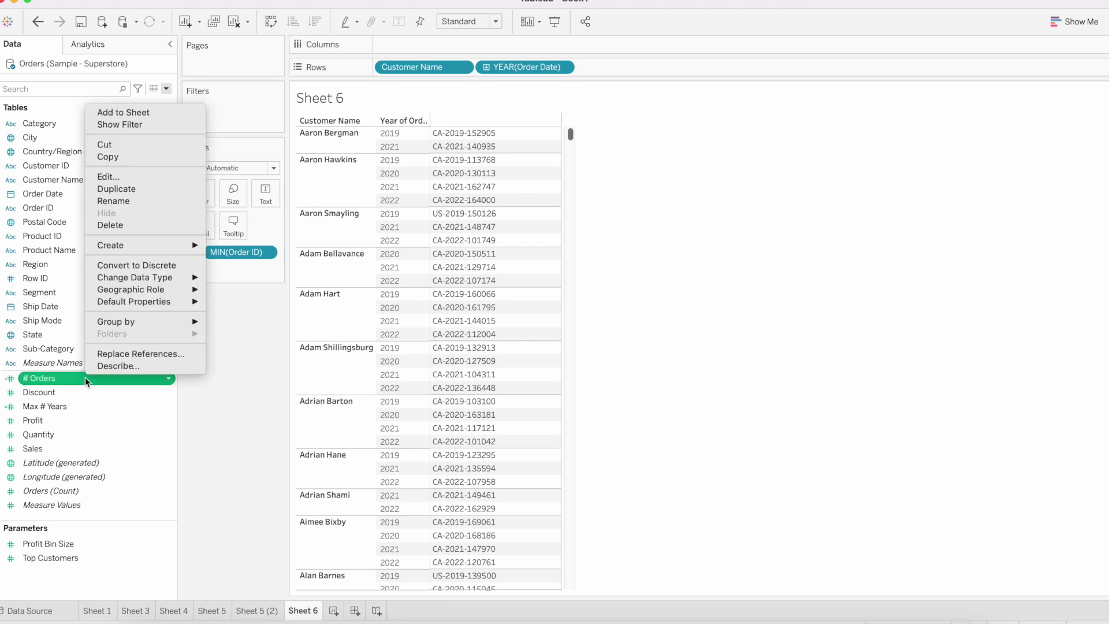
Review the parts of the # Orders formula and close the editor unchanged.
left_click(127, 179)
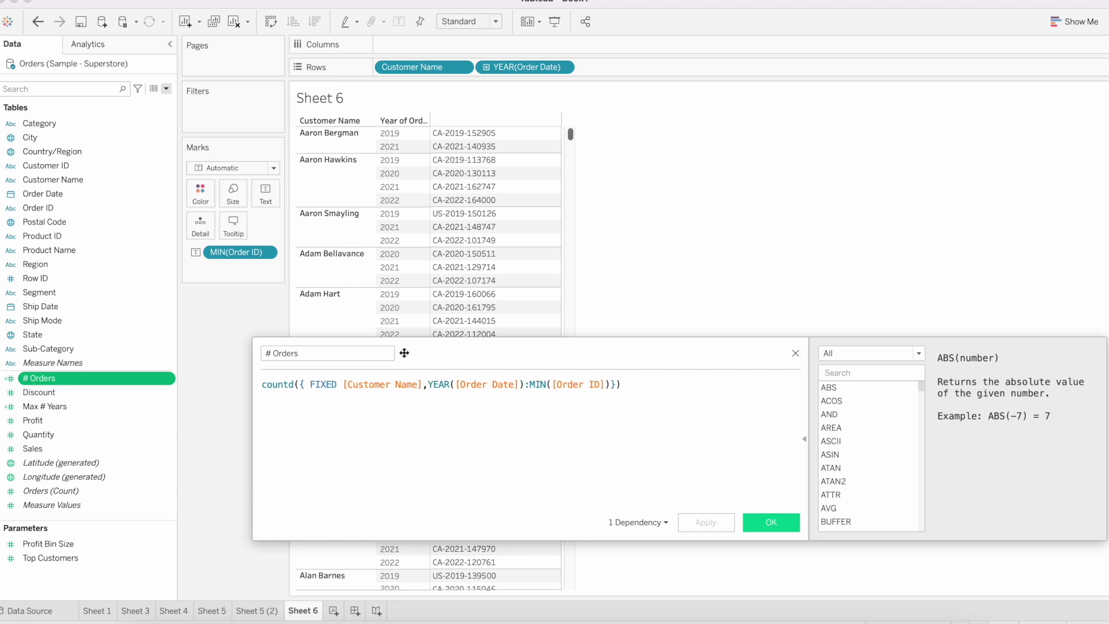
left_click_drag(432, 351, 390, 315)
left_click_drag(487, 349, 556, 348)
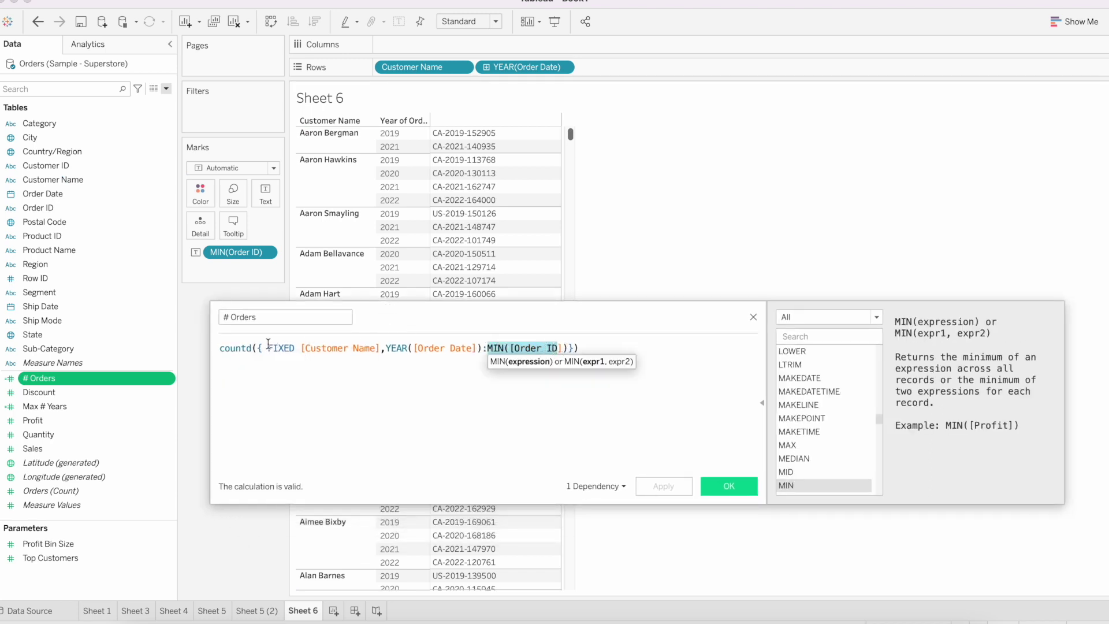
left_click_drag(268, 348, 498, 348)
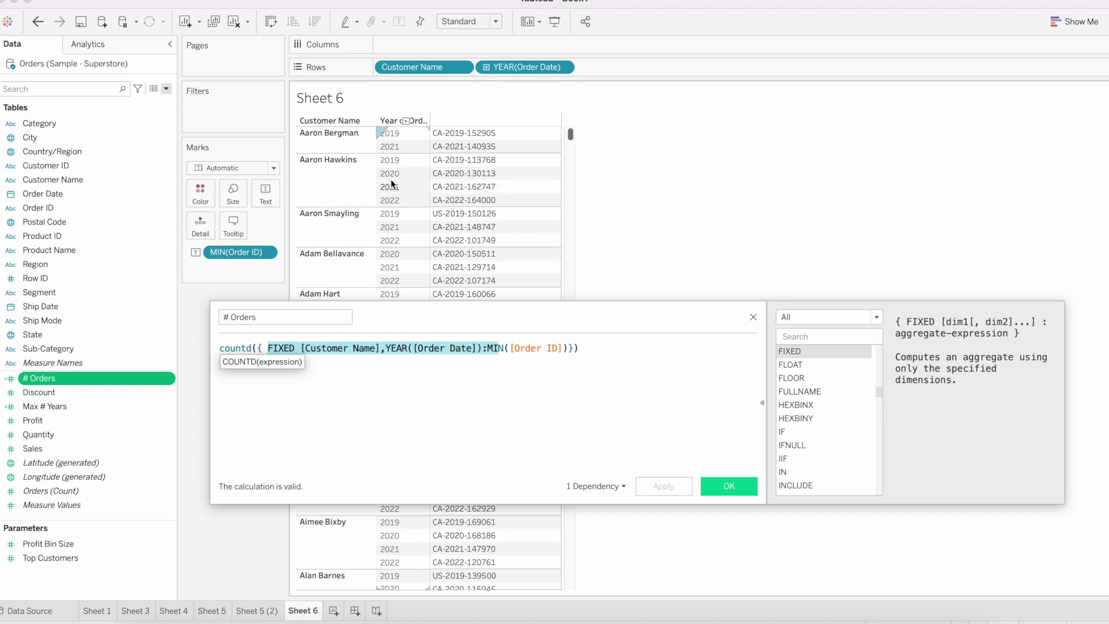
double_click(235, 348)
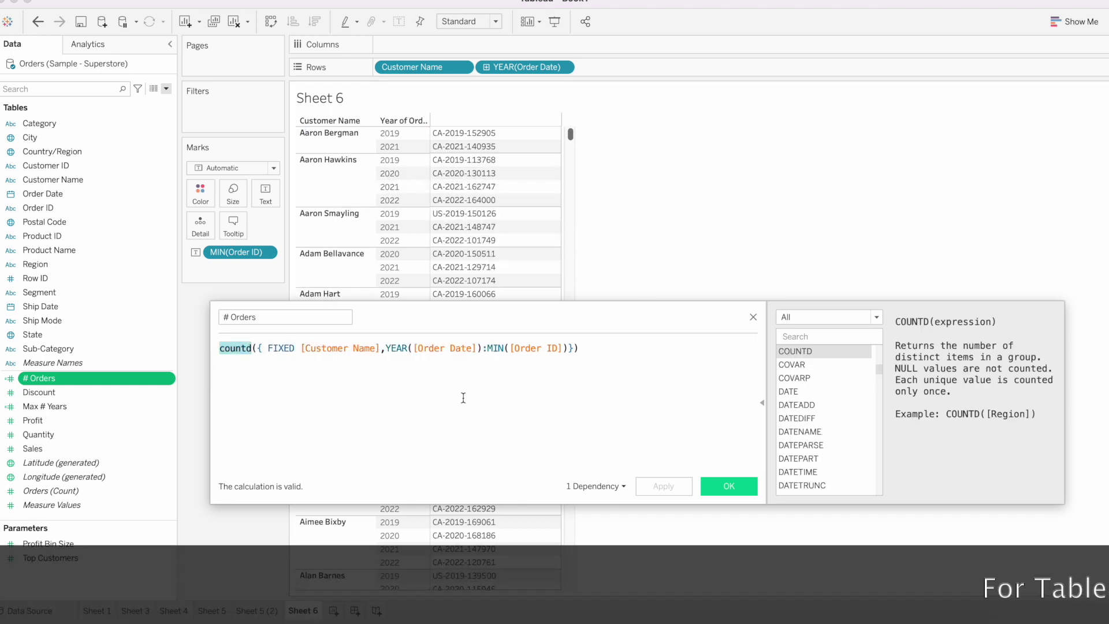
mouse_move(446, 199)
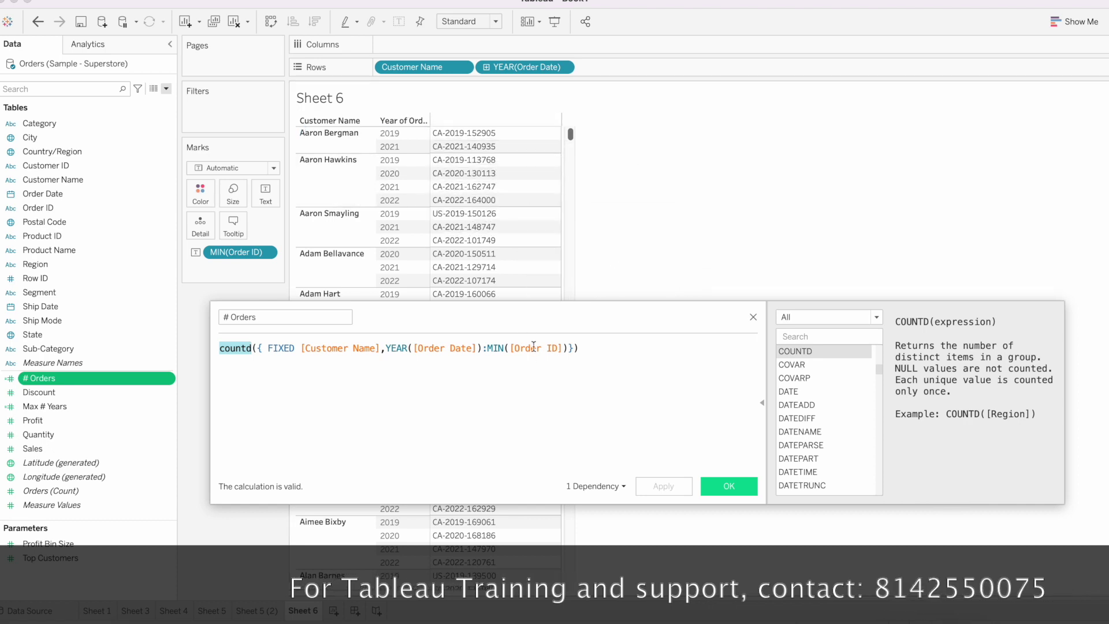
left_click(729, 485)
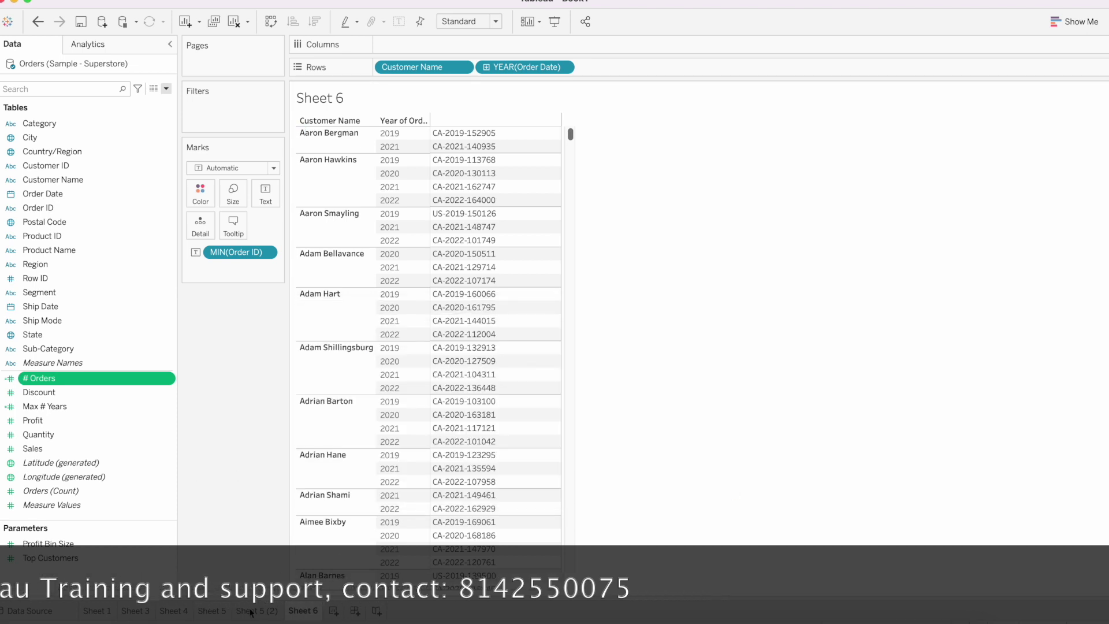
Visit Sheet 5, then create the new blank worksheet Sheet 7.
left_click(224, 611)
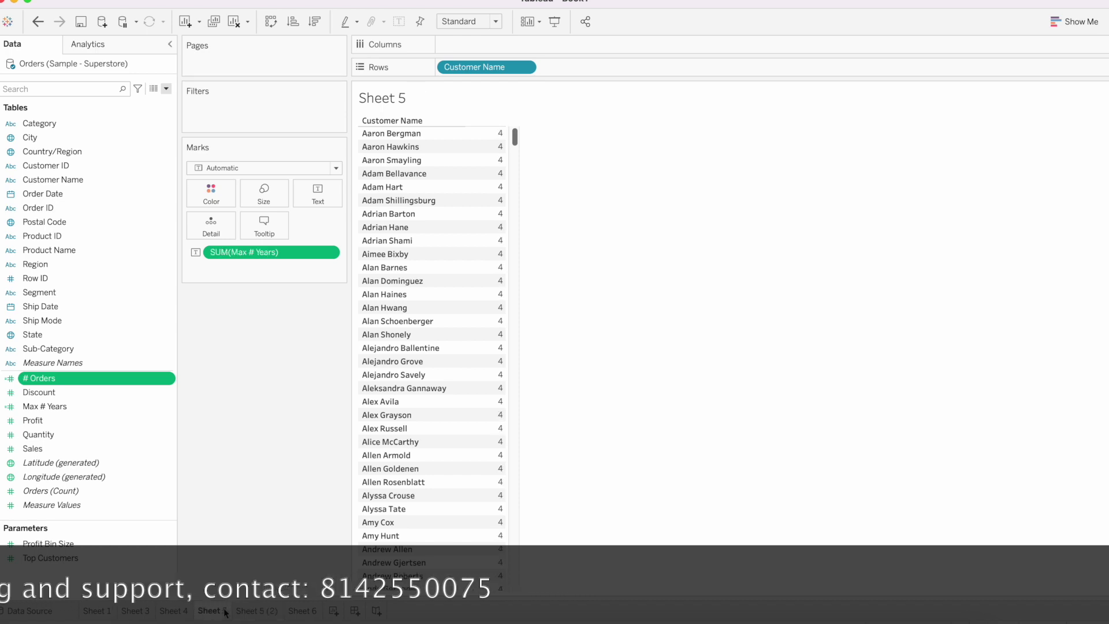
left_click(335, 612)
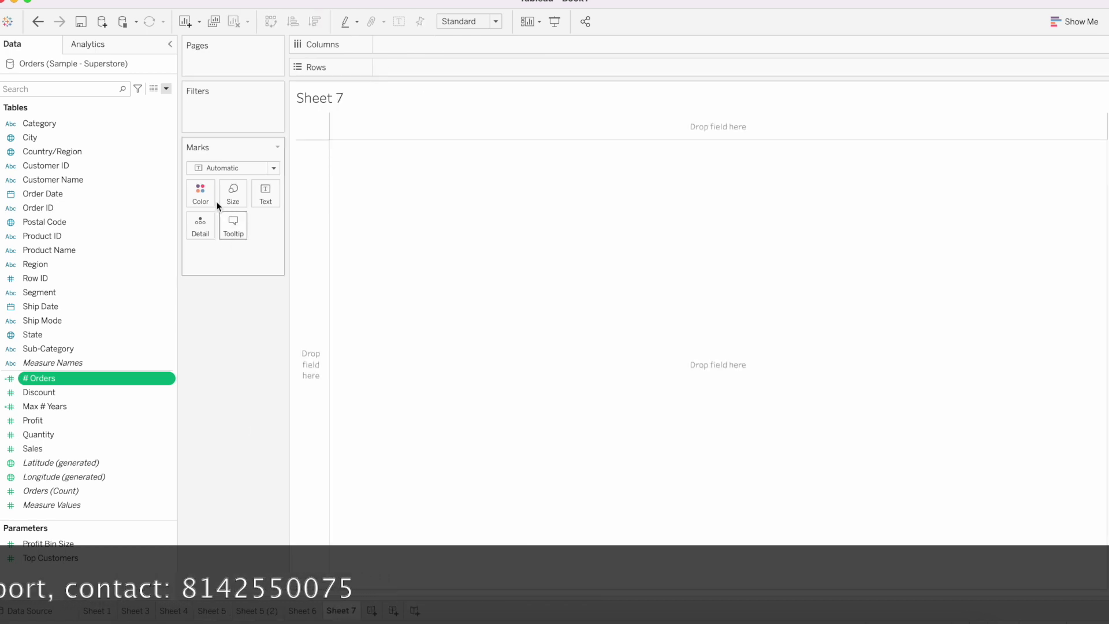
left_click(166, 88)
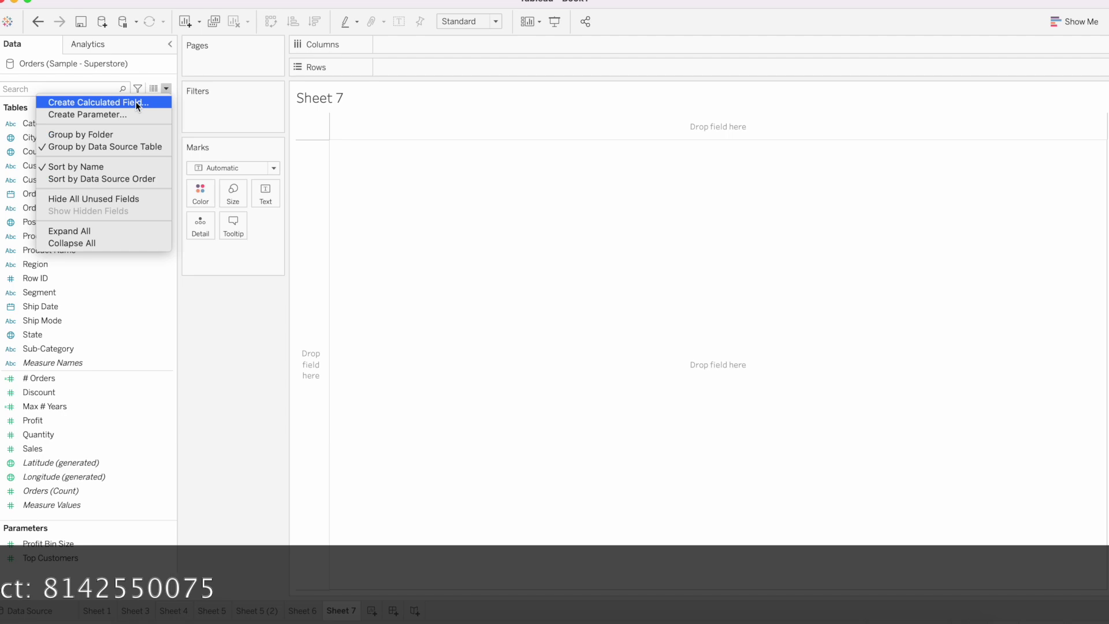
Create calculated field 'Customers placed order every year' as [# Orders]=MIN([Max # Years]).
left_click(151, 102)
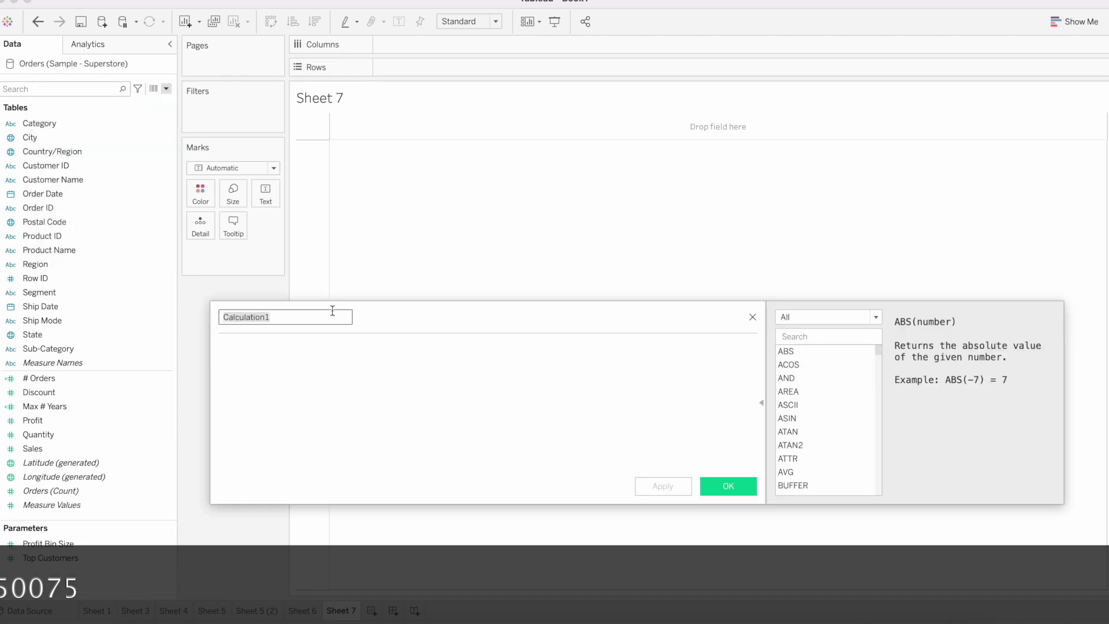
type("Customer")
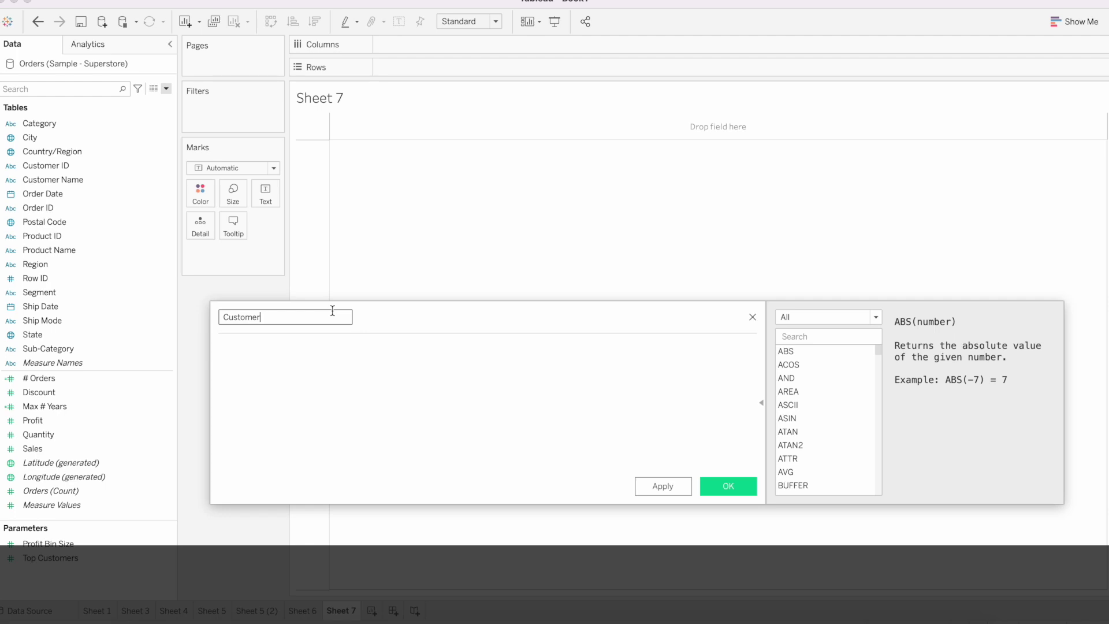
type("s placed order every")
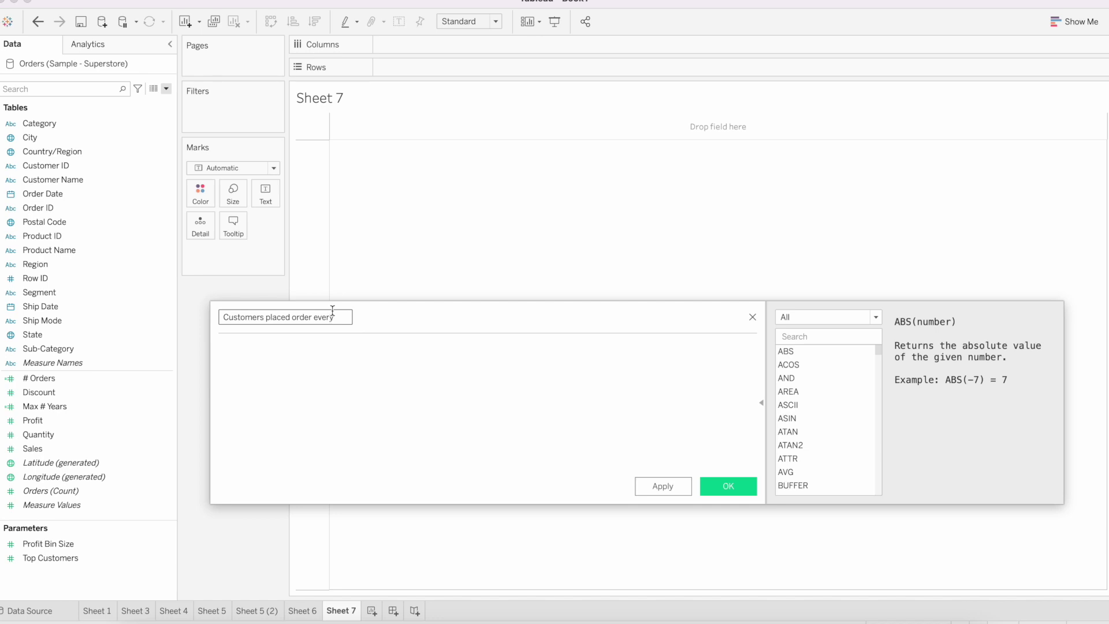
type("ar")
left_click_drag(87, 379, 364, 394)
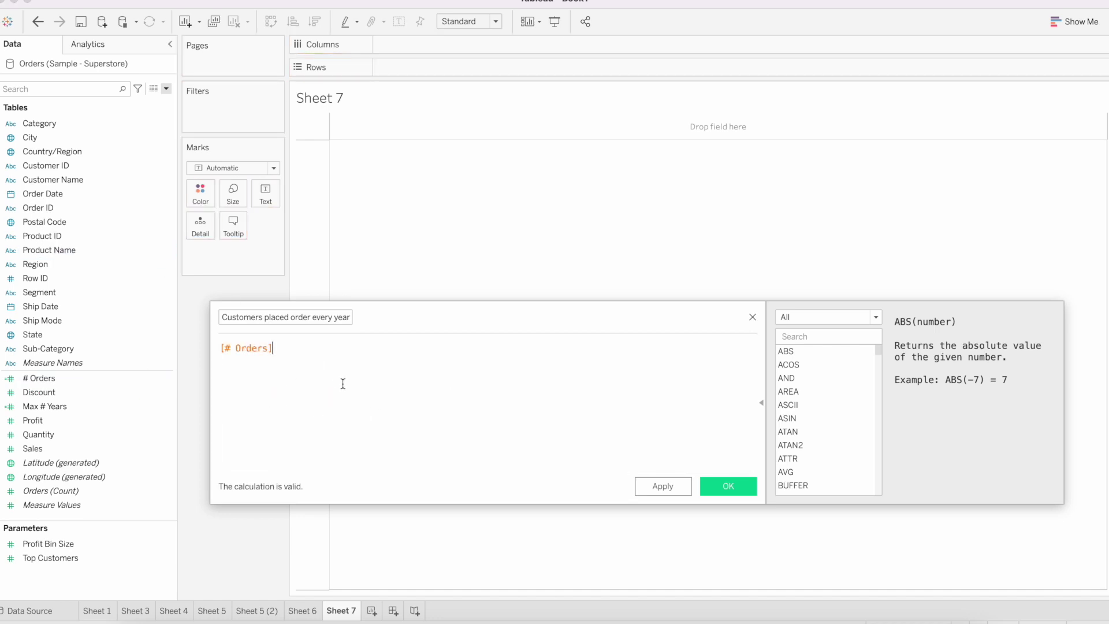
type("=")
left_click_drag(49, 407, 327, 360)
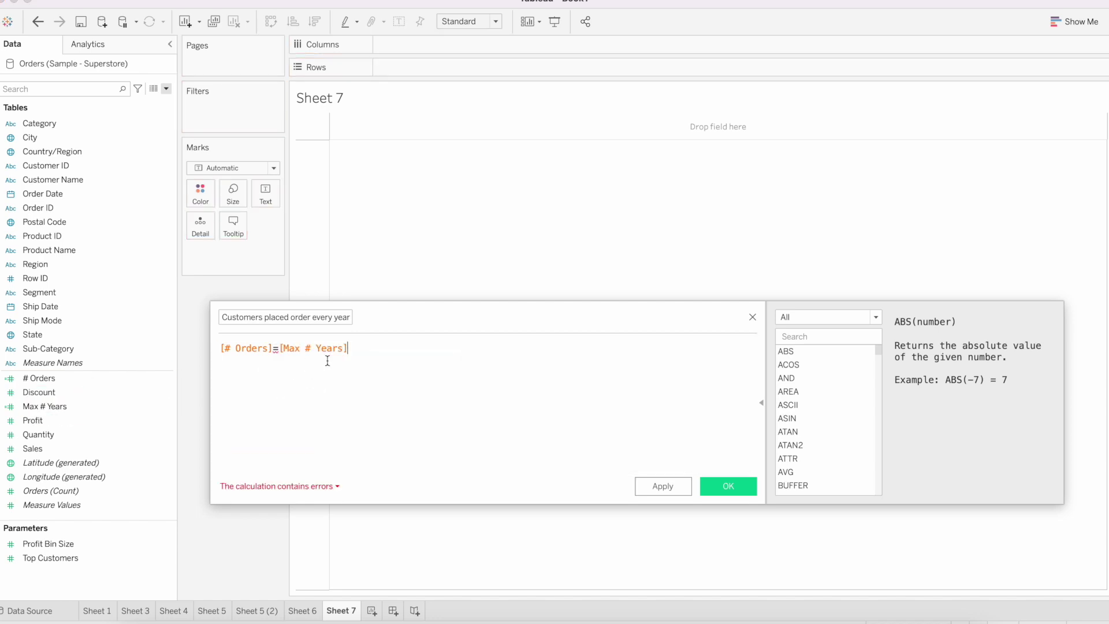
left_click(246, 347)
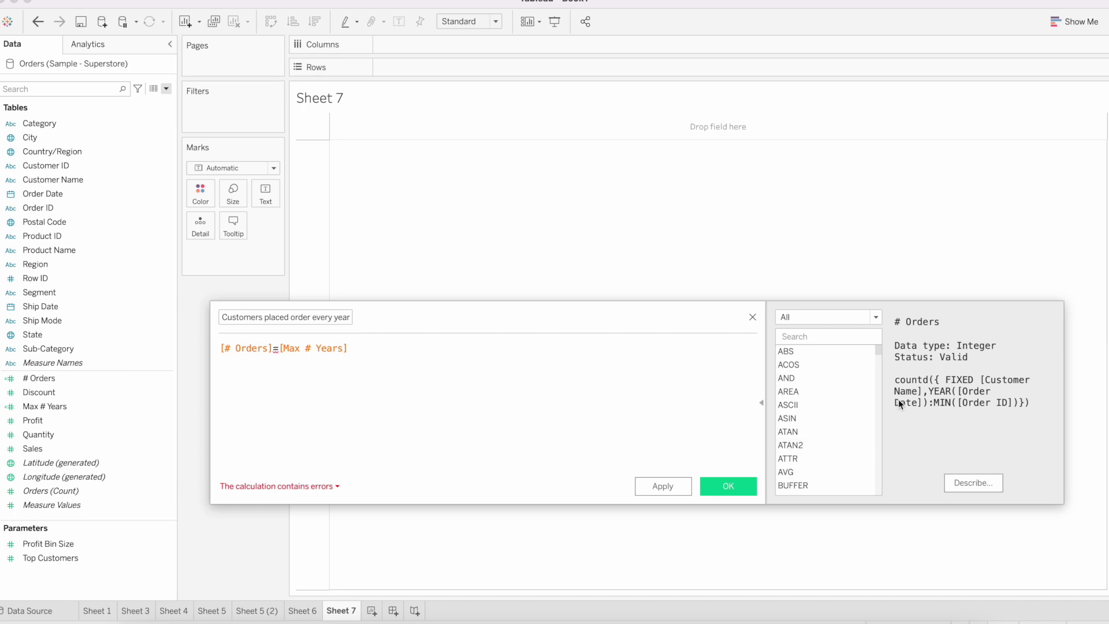
left_click(304, 347)
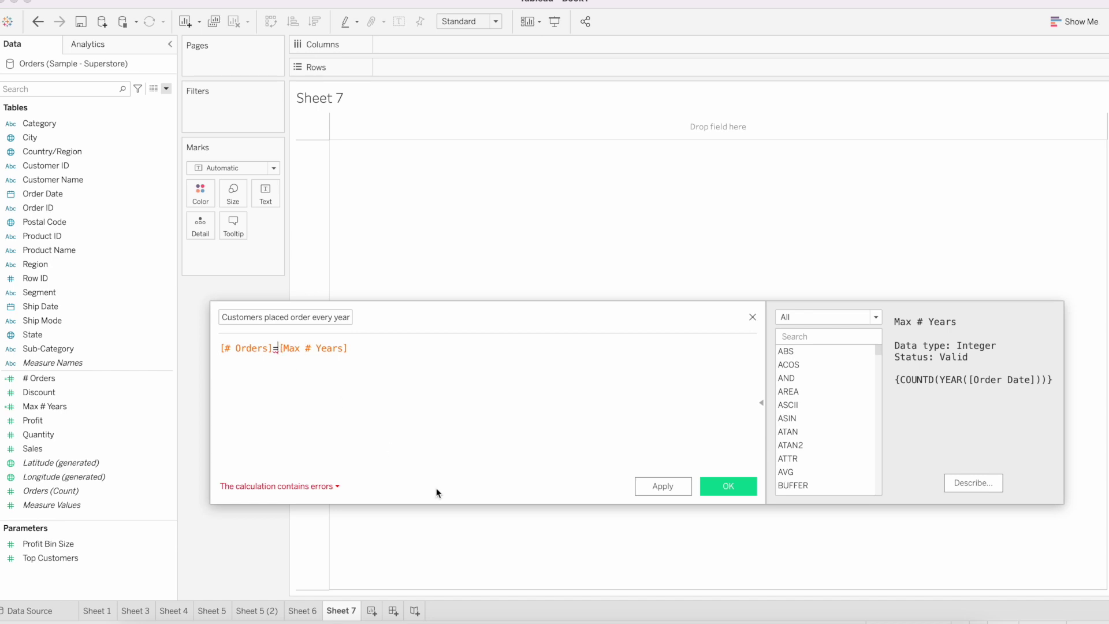
type("MIN(")
left_click(404, 349)
type(")")
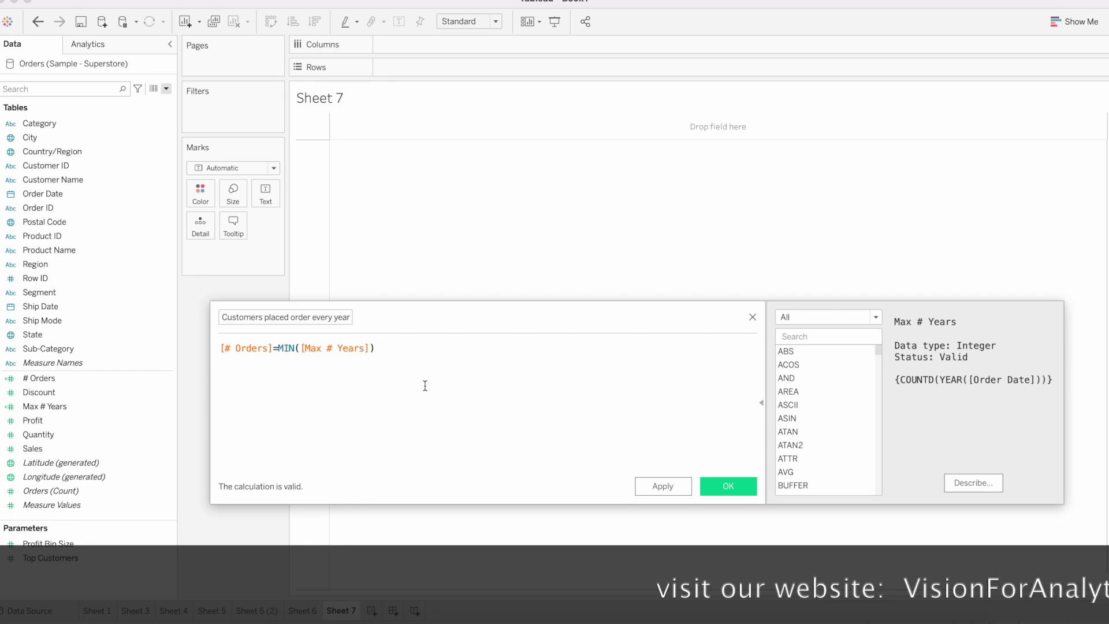
left_click(722, 485)
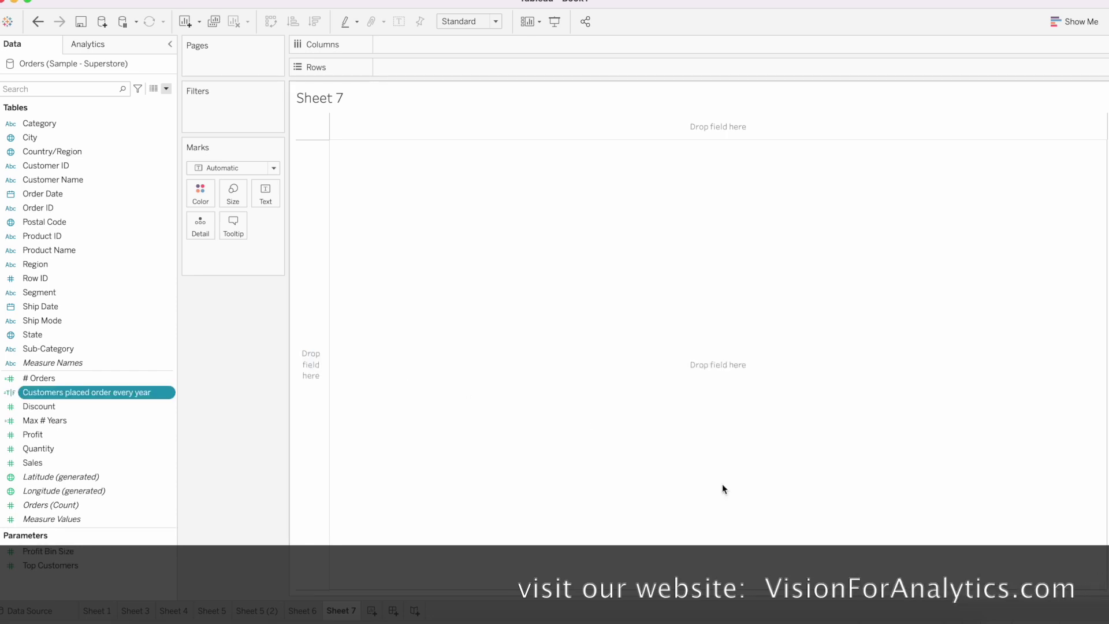
List Customer Name down the rows of Sheet 7.
left_click(88, 179)
left_click_drag(88, 179, 430, 64)
left_click(68, 393)
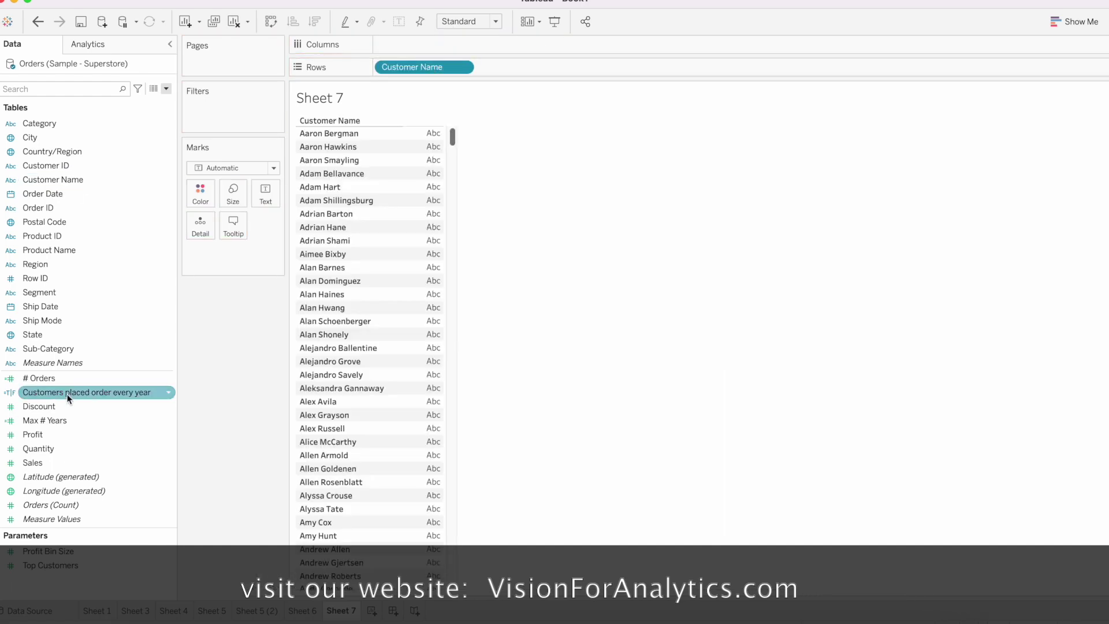
left_click(57, 406)
left_click(54, 421)
left_click(64, 365)
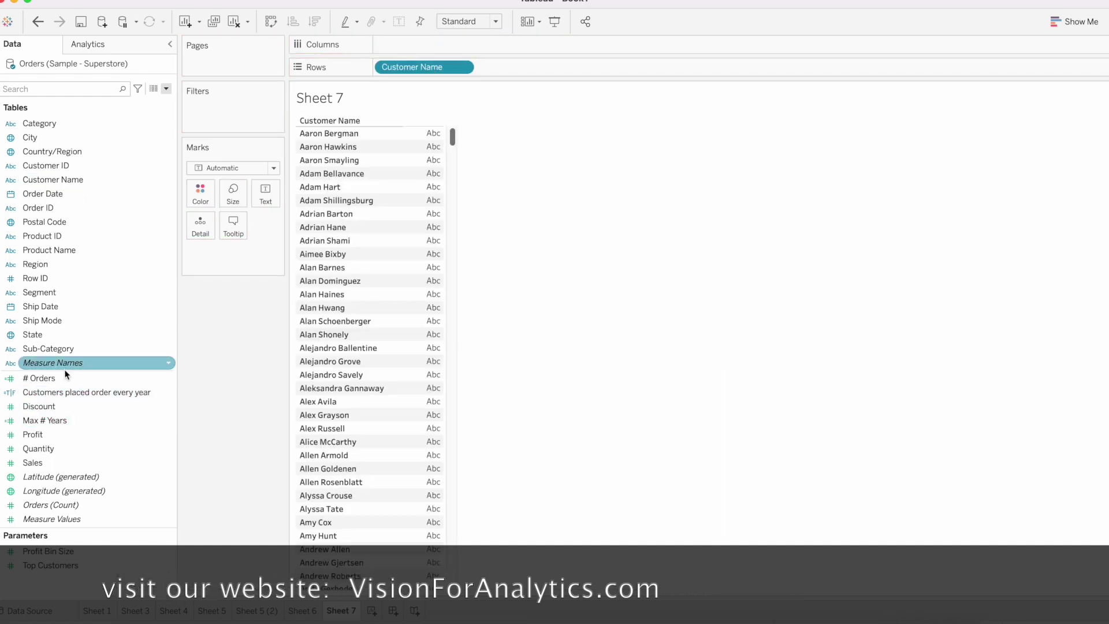
left_click(94, 263)
left_click(94, 252)
left_click(102, 423)
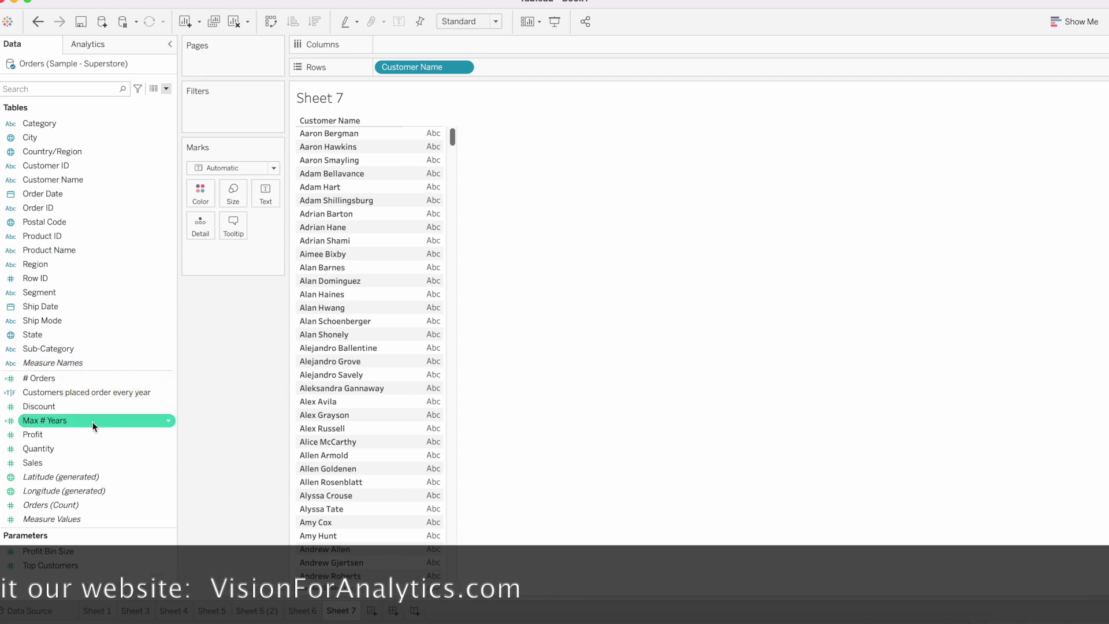
left_click(127, 235)
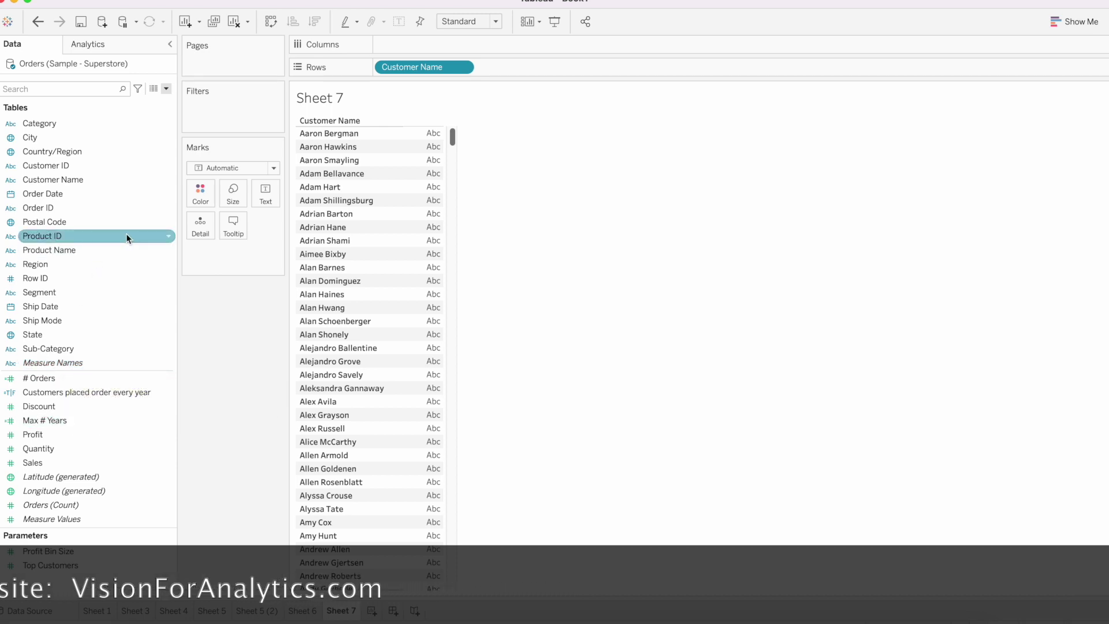
left_click(78, 378)
Add the Customers placed order every year True/False flag beside each customer, then view Sheet 6.
left_click(76, 391)
left_click_drag(75, 388, 535, 65)
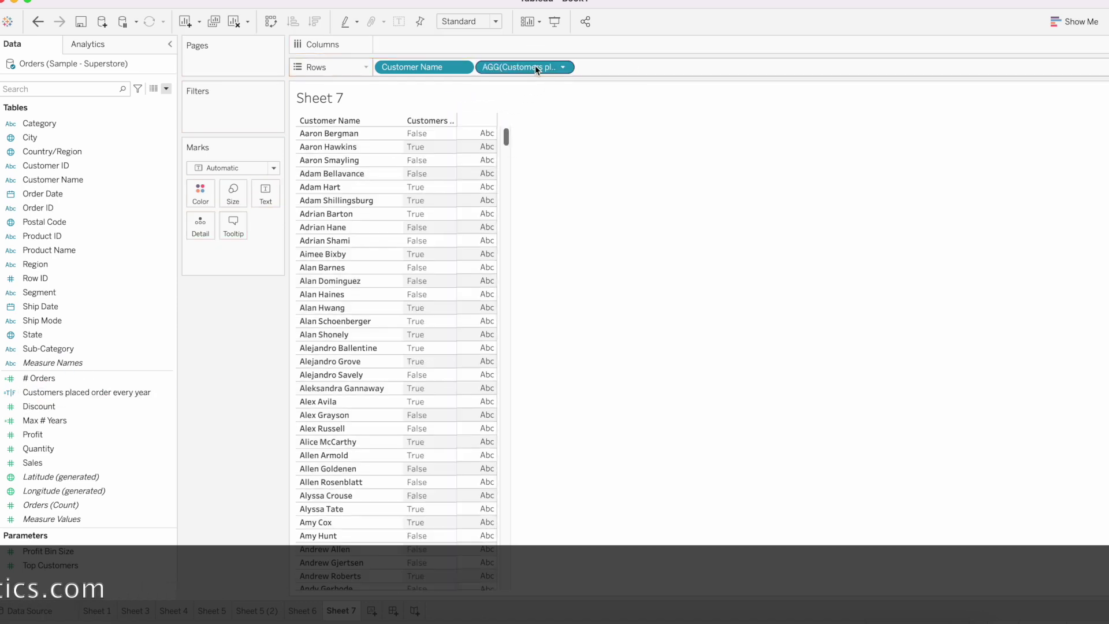
mouse_move(459, 207)
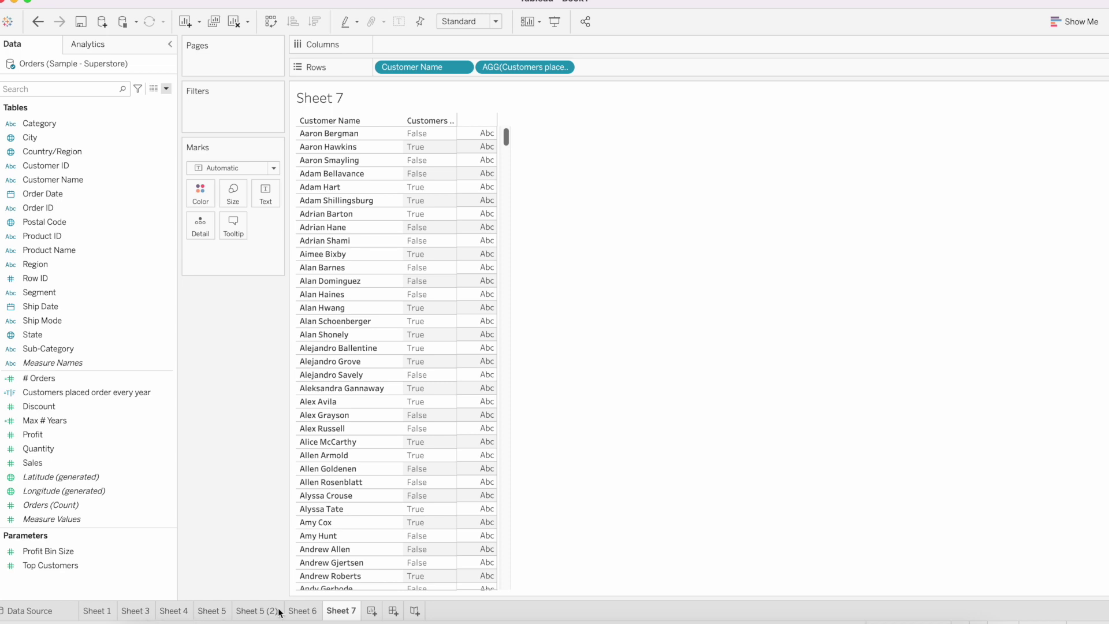
left_click(298, 612)
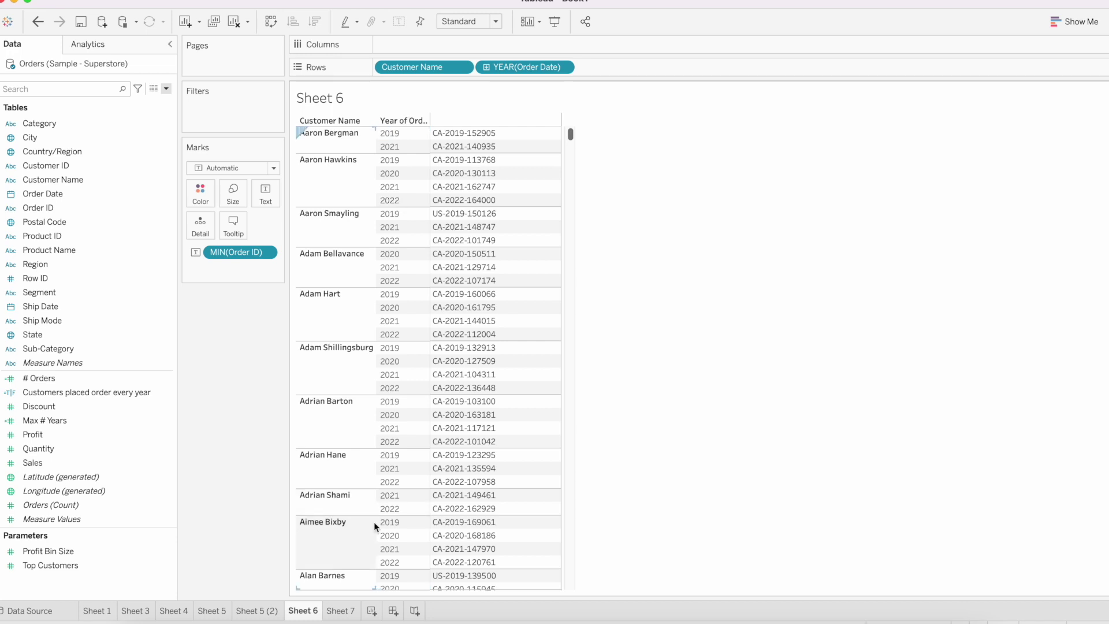
left_click(342, 614)
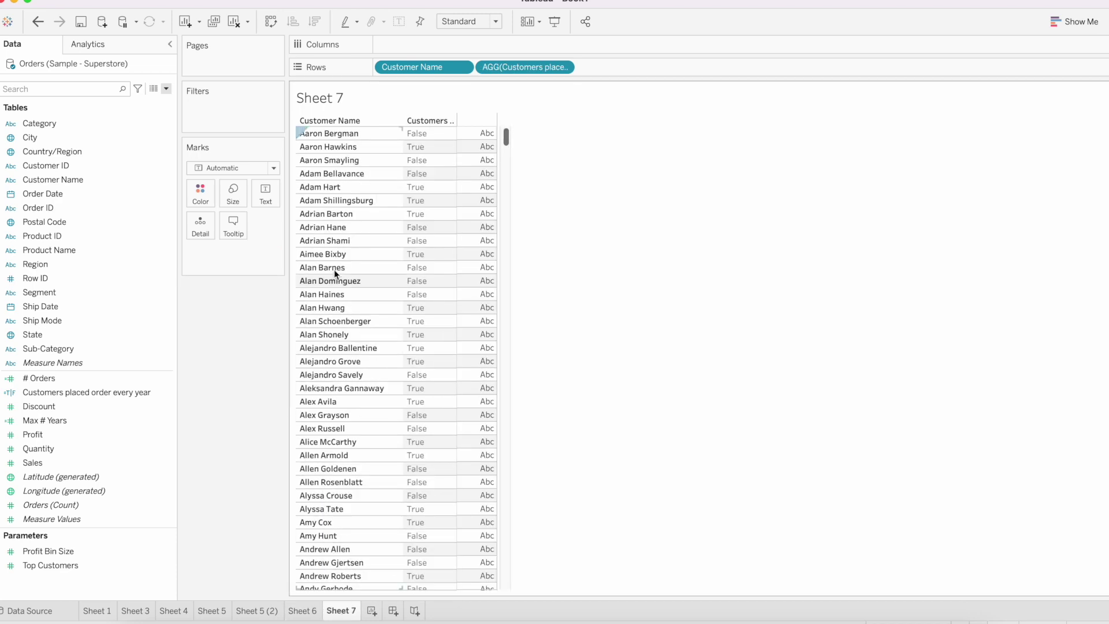